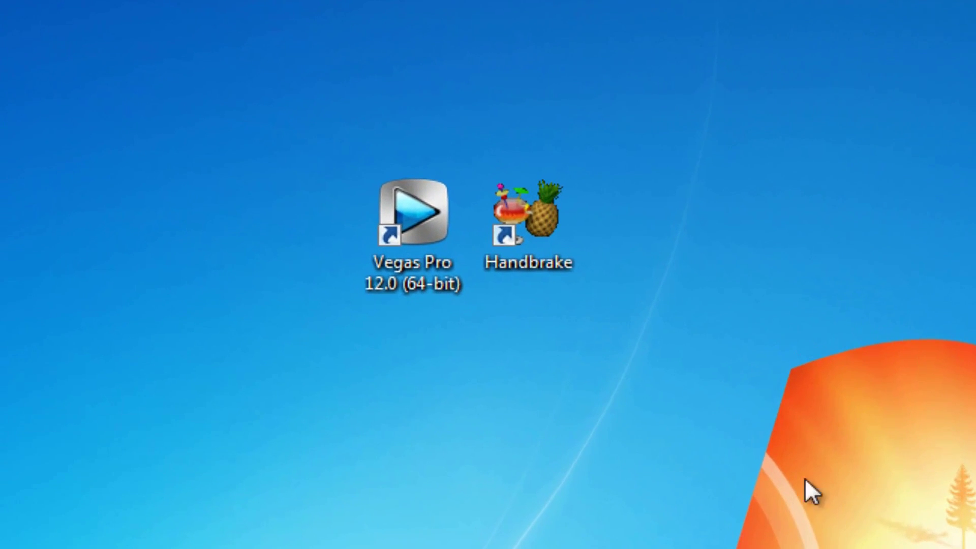
pyautogui.click(437, 264)
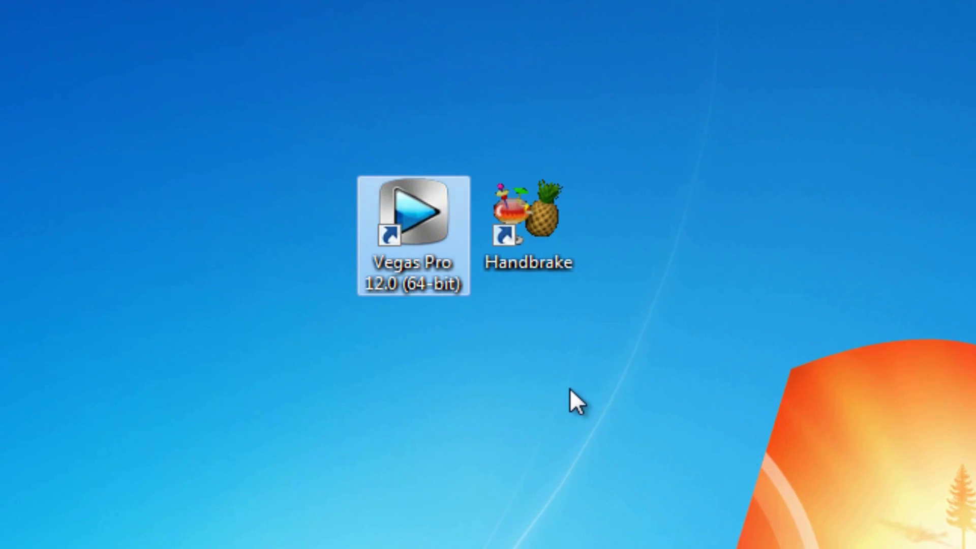
pyautogui.click(535, 257)
pyautogui.click(551, 383)
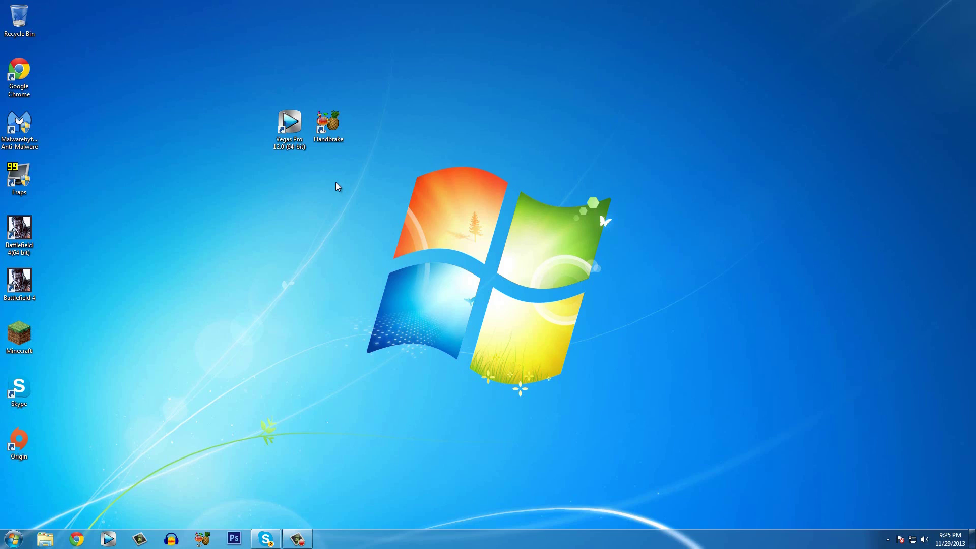
pyautogui.doubleClick(20, 178)
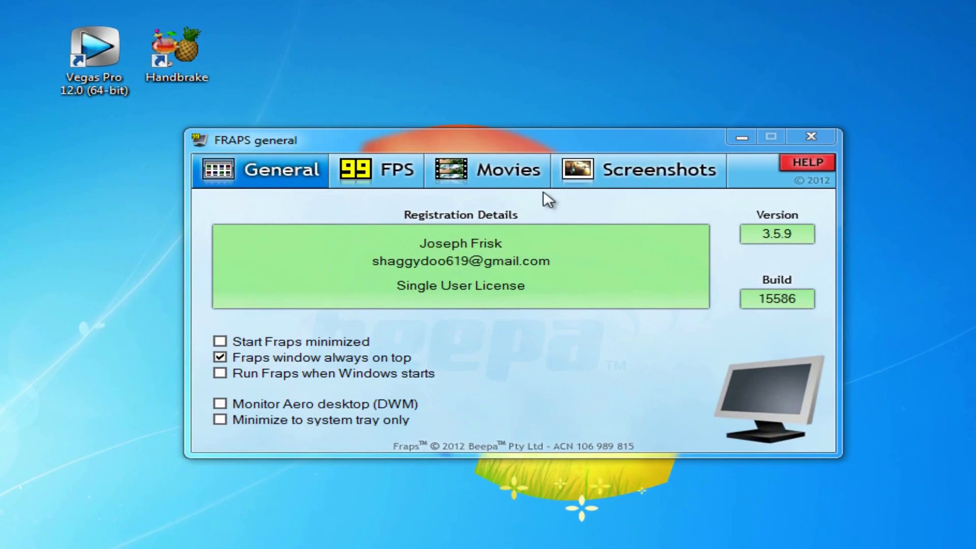
pyautogui.click(488, 198)
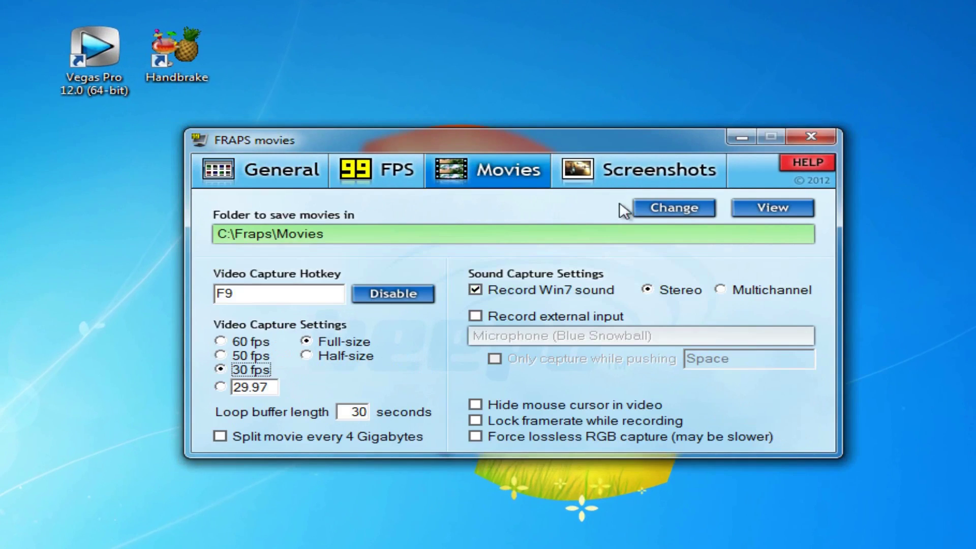
pyautogui.click(760, 208)
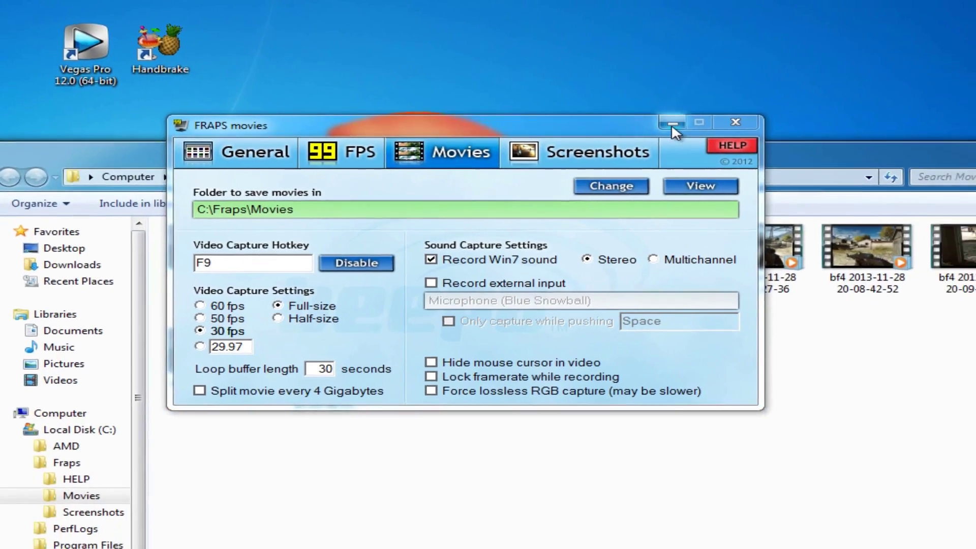
pyautogui.click(672, 125)
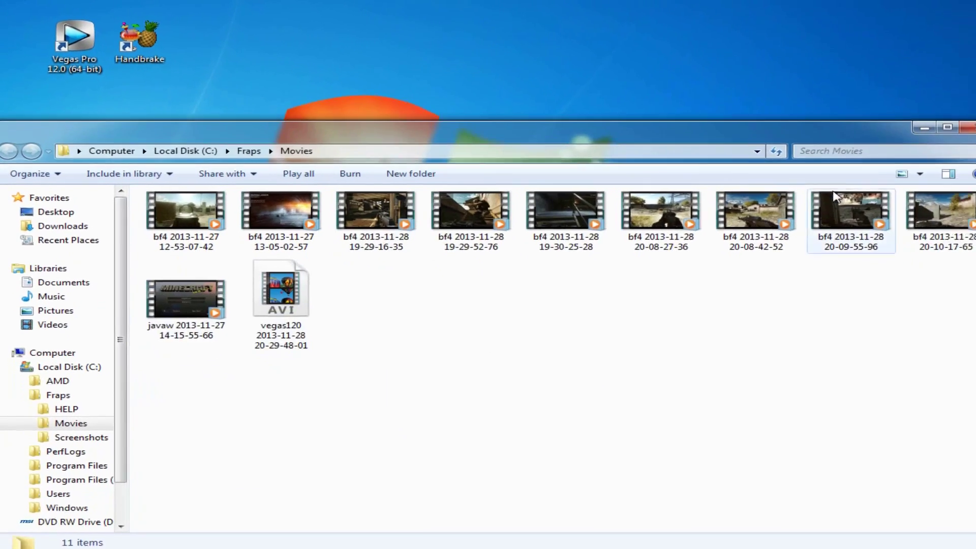
pyautogui.moveTo(732, 209); pyautogui.dragTo(263, 61)
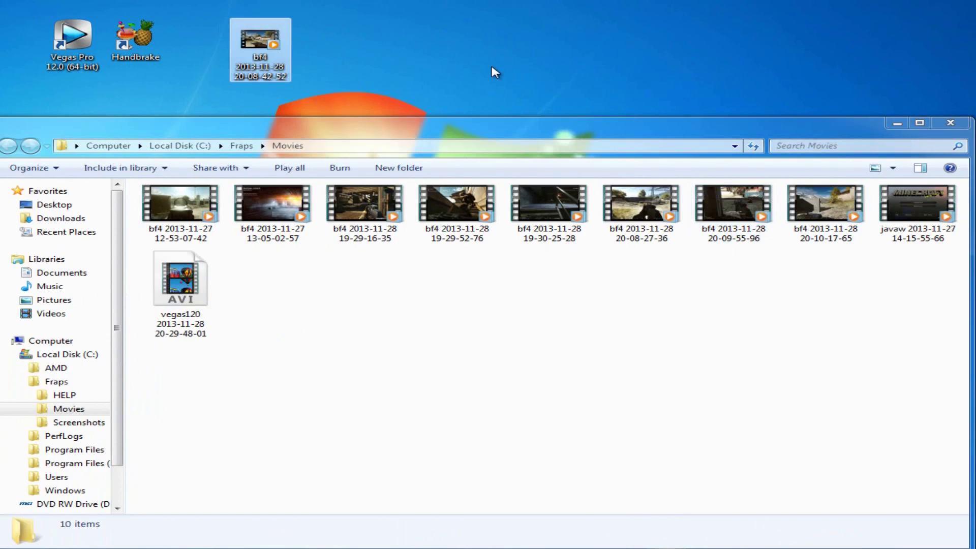
pyautogui.click(950, 123)
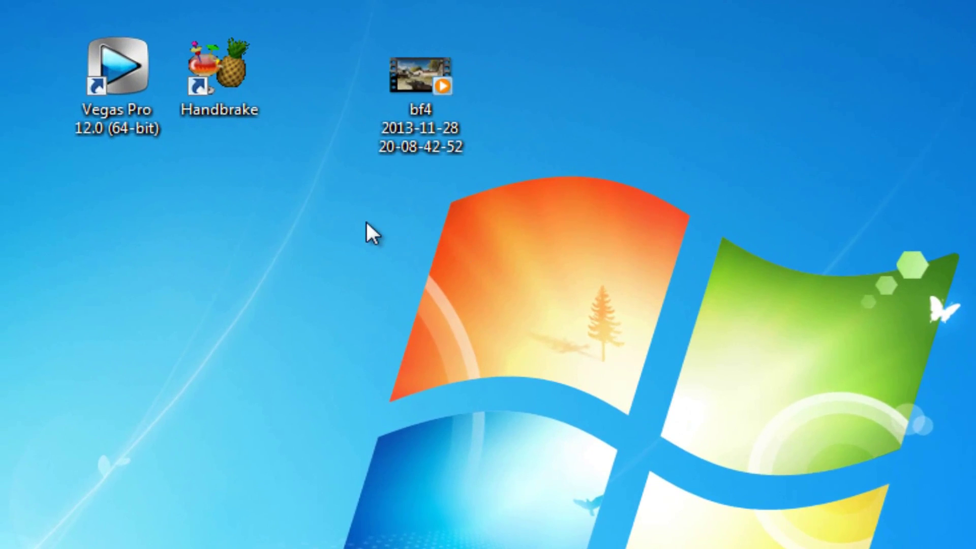
# - Check the file size of the bf4 clip on the desktop in its properties
pyautogui.rightClick(415, 133)
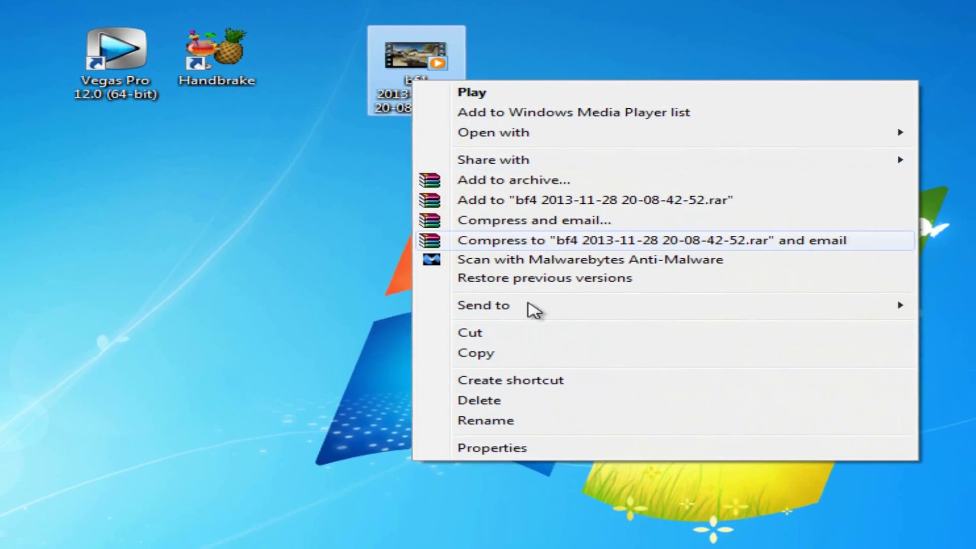
pyautogui.click(489, 429)
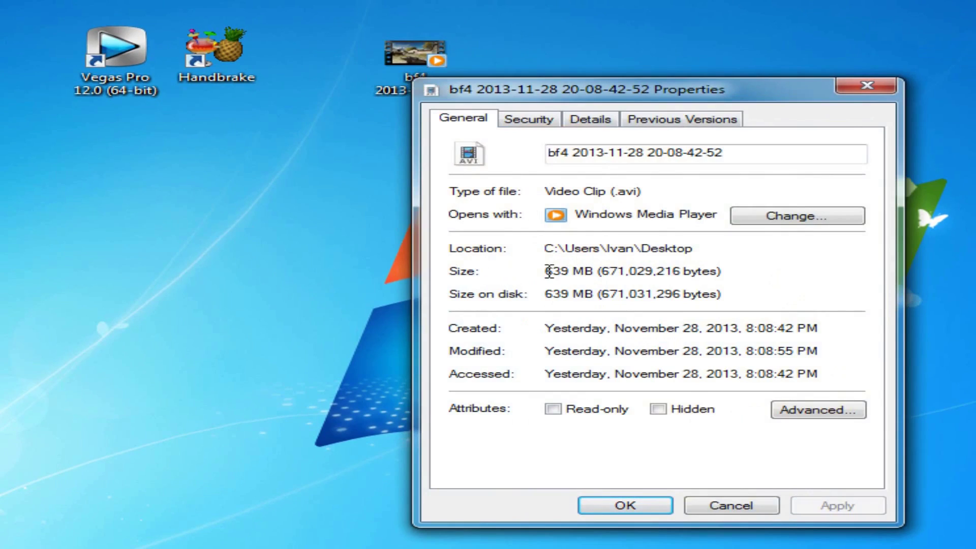
pyautogui.moveTo(545, 271); pyautogui.dragTo(583, 269)
pyautogui.click(565, 249)
pyautogui.moveTo(545, 270); pyautogui.dragTo(590, 272)
pyautogui.click(604, 328)
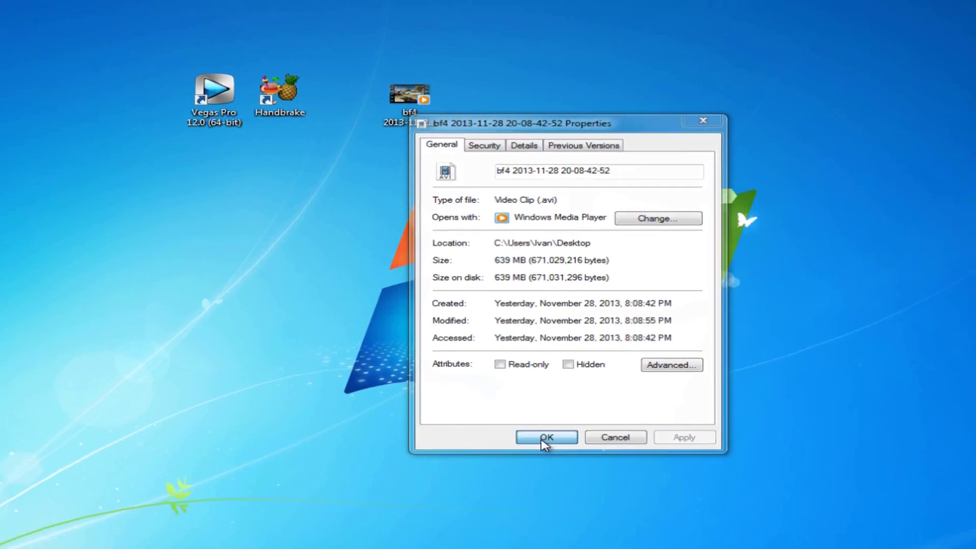
pyautogui.click(543, 439)
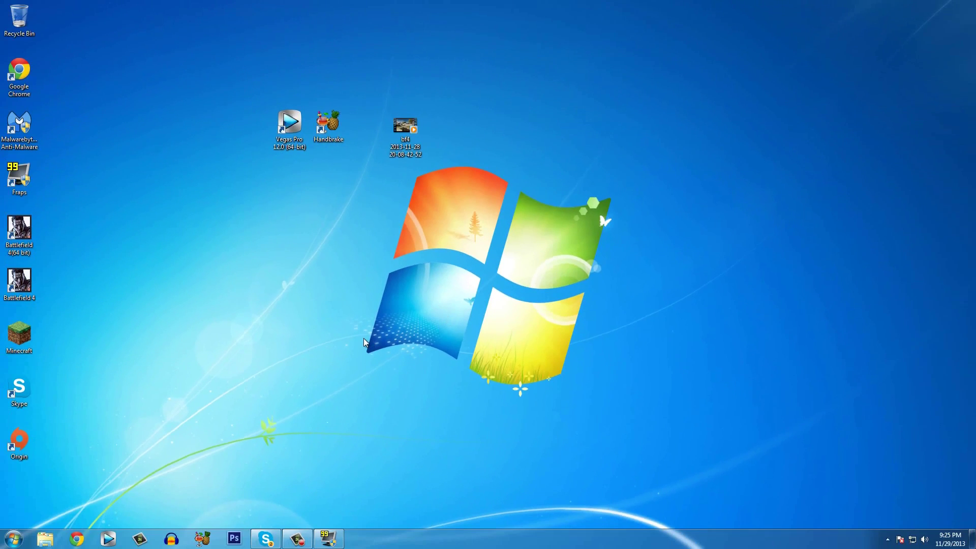
# - Start Vegas Pro 12.0 and set the frame rate in the project video properties to 29.970 (NTSC)
pyautogui.click(291, 140)
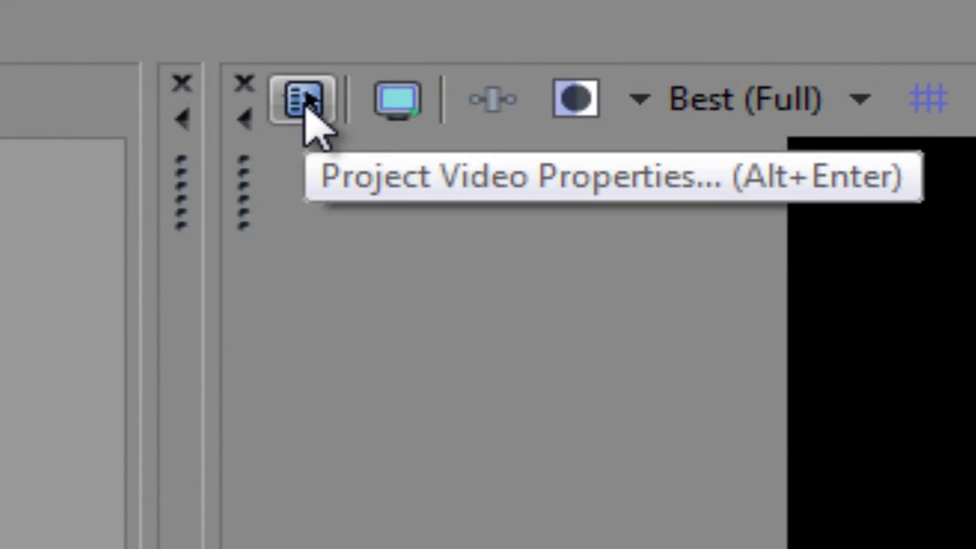
pyautogui.click(303, 99)
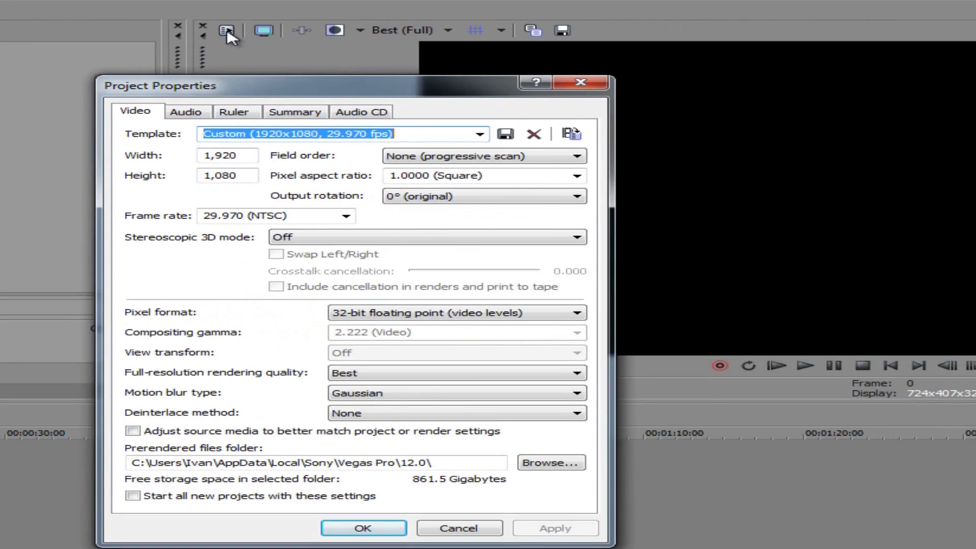
pyautogui.click(251, 152)
pyautogui.click(245, 178)
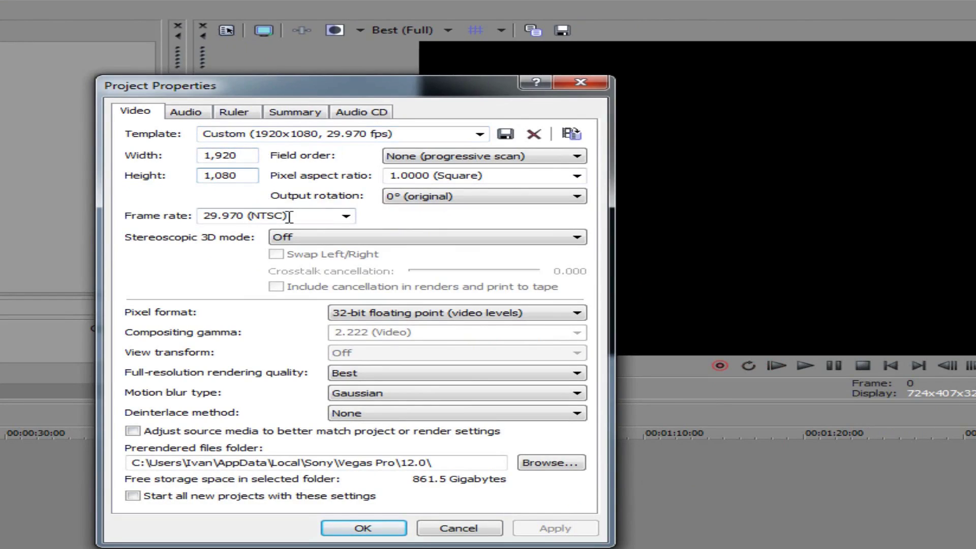
pyautogui.click(346, 216)
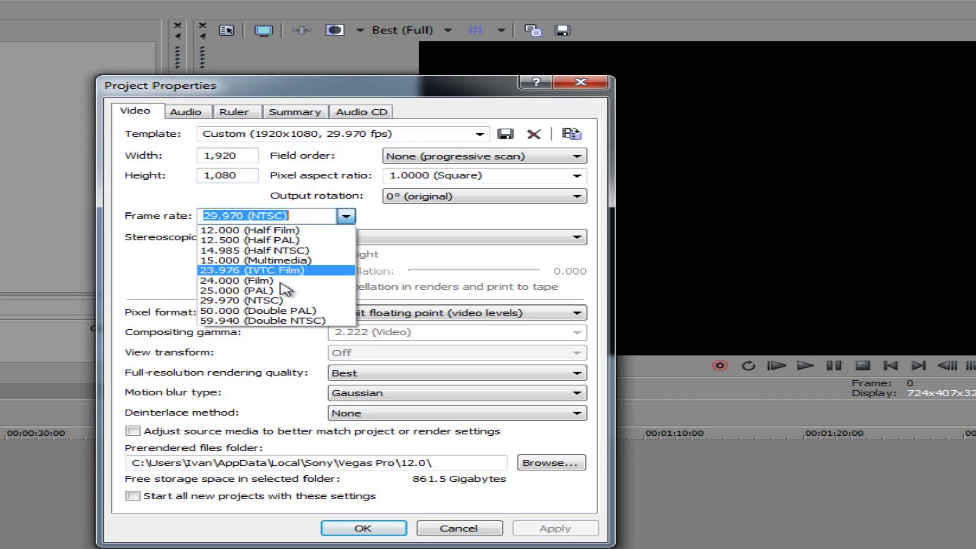
pyautogui.click(248, 301)
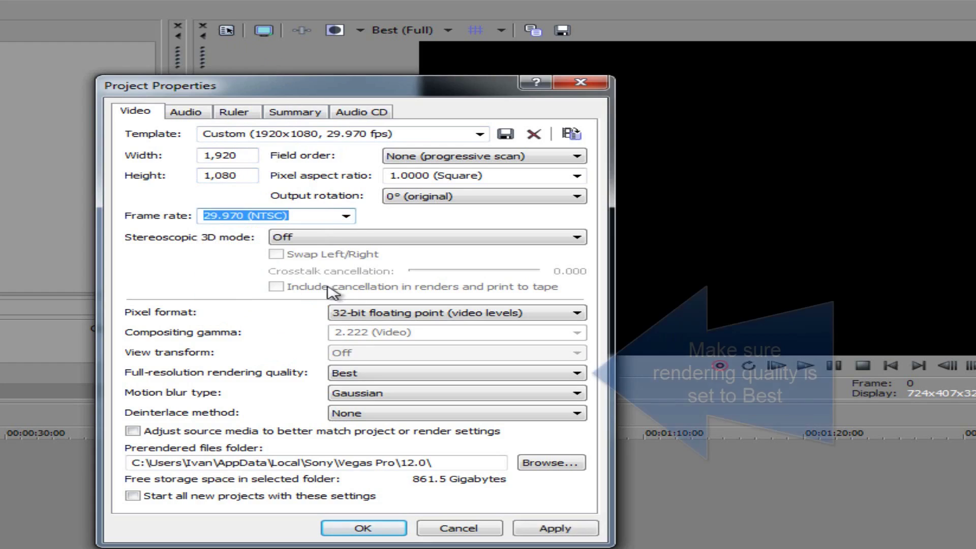
# - Set the full-resolution rendering quality to Best and apply the project properties
pyautogui.click(394, 379)
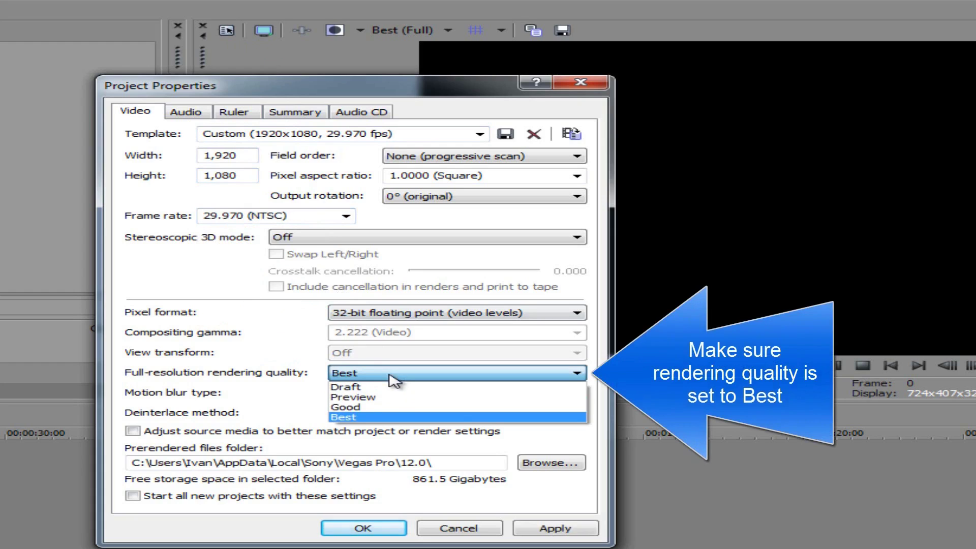
pyautogui.click(370, 418)
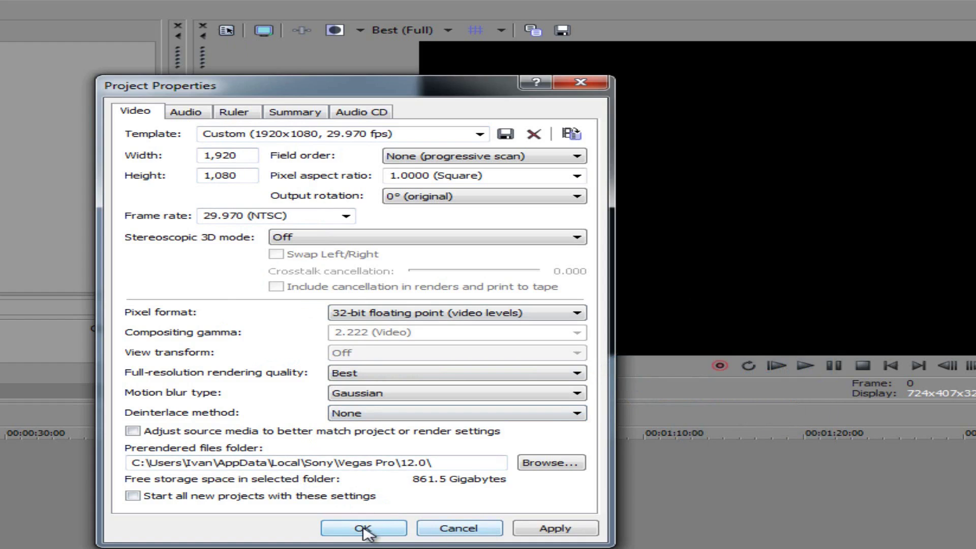
pyautogui.click(546, 528)
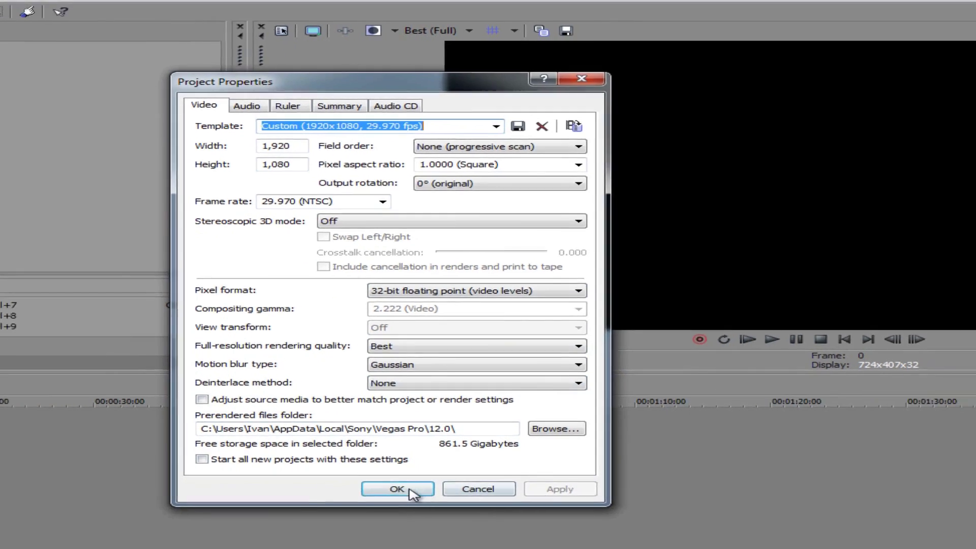
pyautogui.click(464, 414)
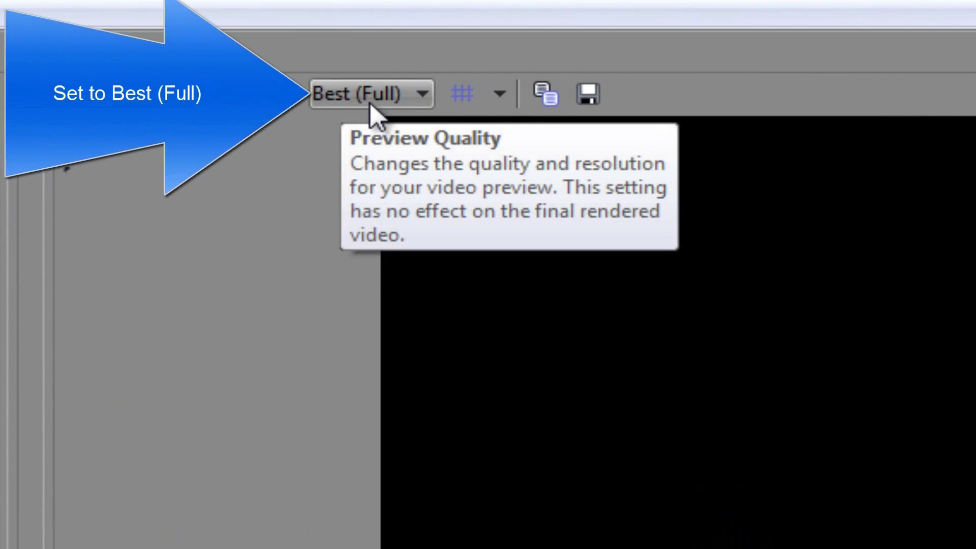
# - Switch the video preview quality to Preview (Half)
pyautogui.click(369, 105)
pyautogui.moveTo(391, 175)
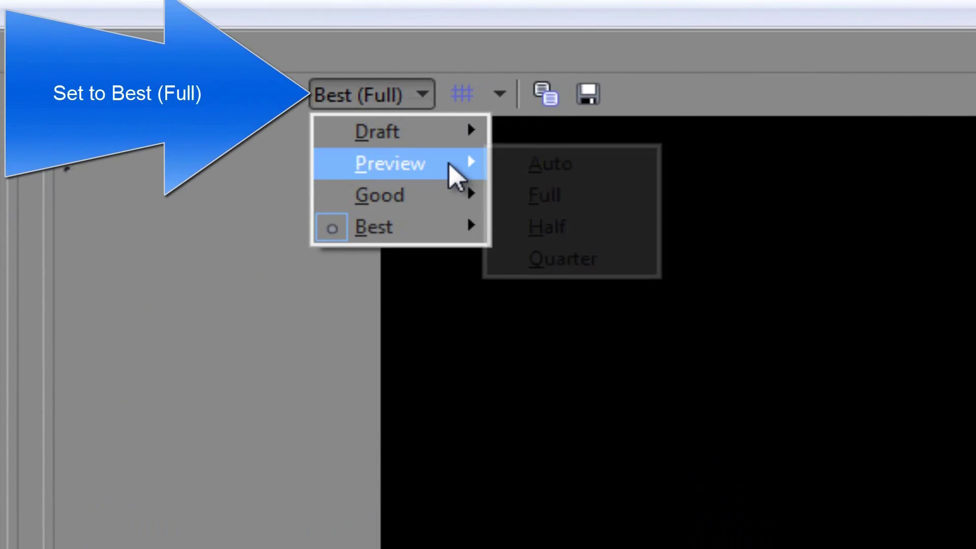
pyautogui.click(549, 229)
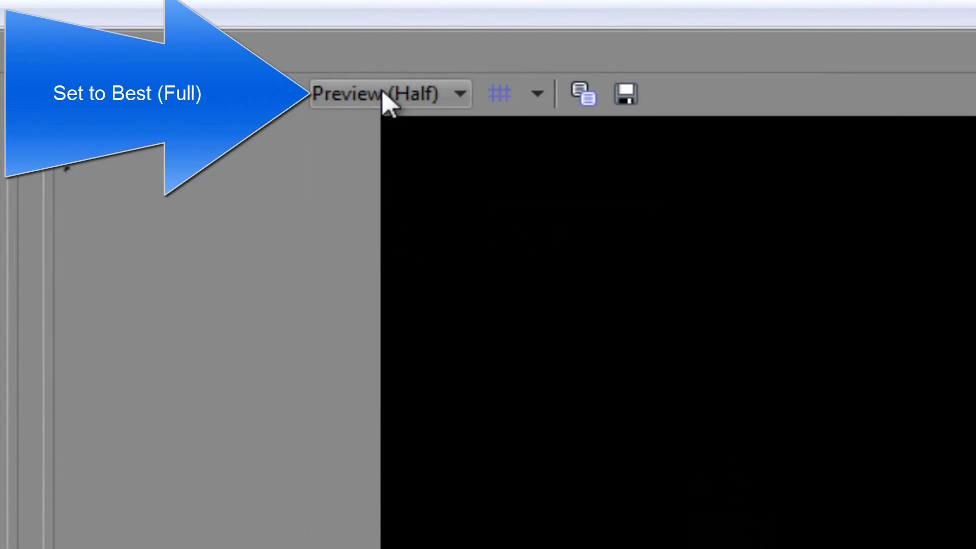
# - Set the video preview quality to Best (Full)
pyautogui.click(362, 105)
pyautogui.moveTo(480, 233)
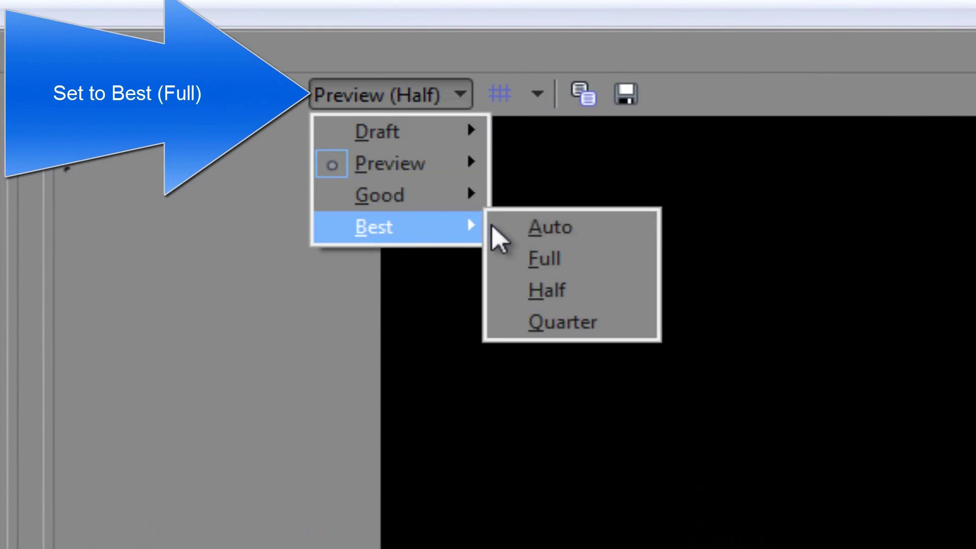
pyautogui.click(559, 265)
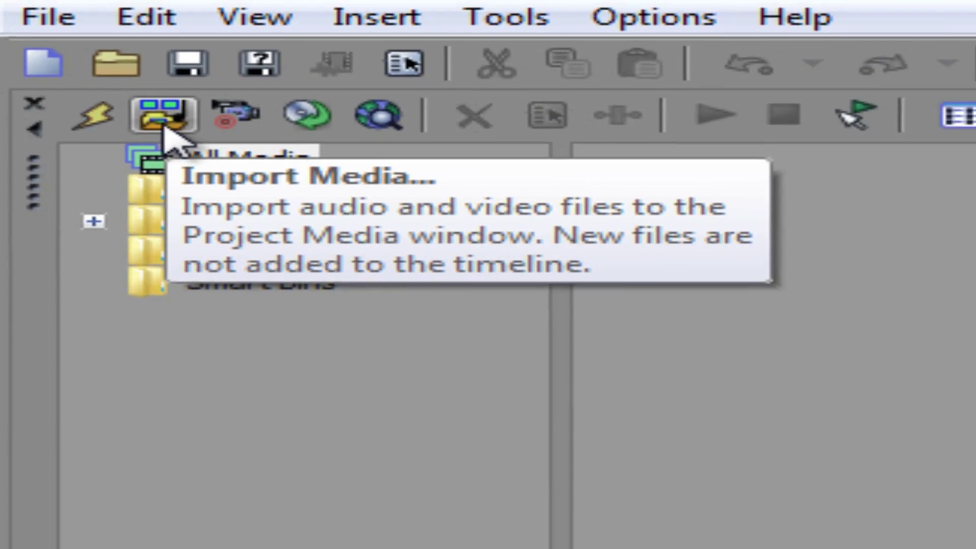
pyautogui.click(186, 141)
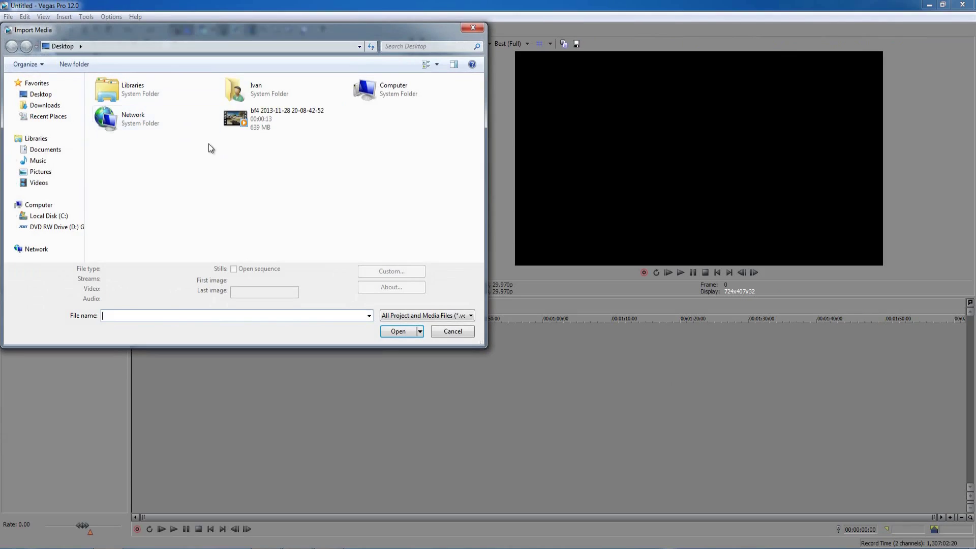
pyautogui.click(305, 118)
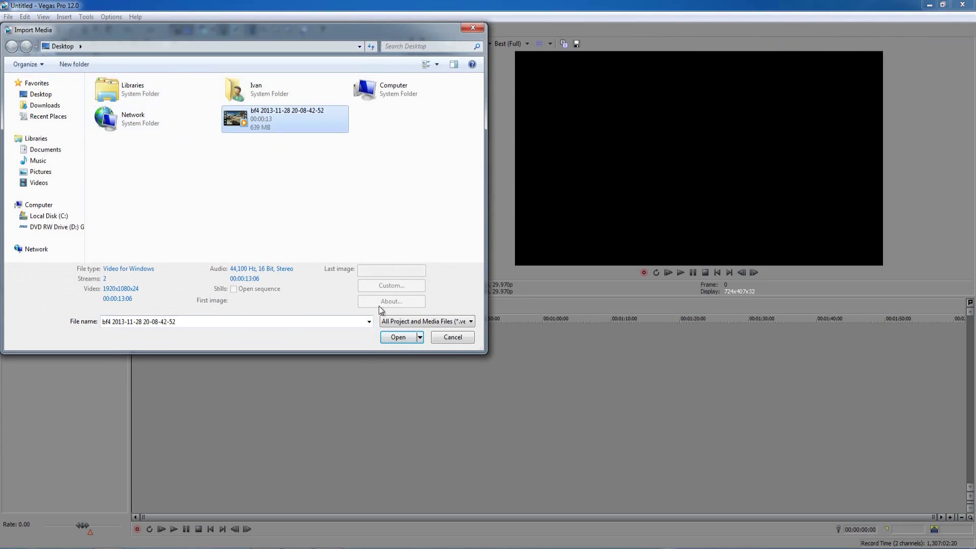
pyautogui.click(397, 337)
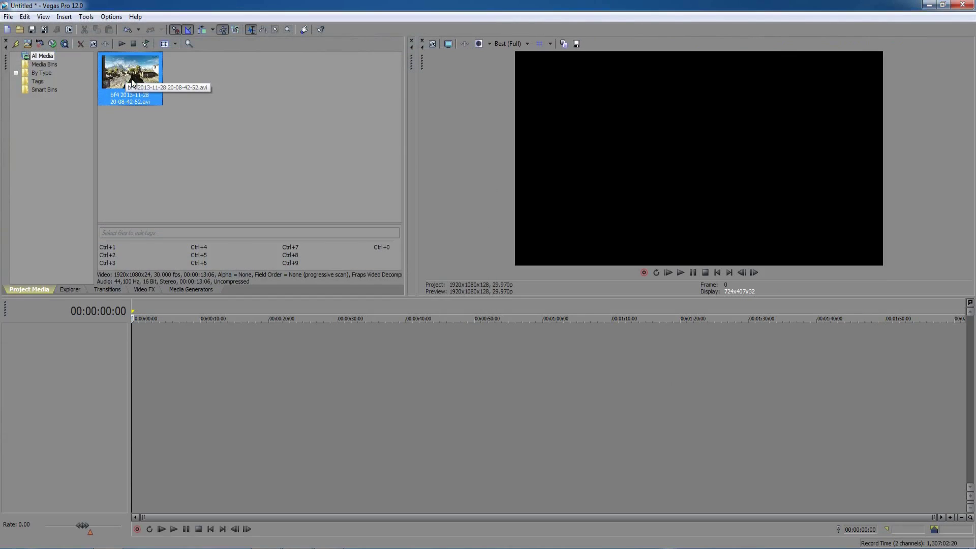
# - Place the imported bf4 clip at the start of the timeline and match the project video settings to this media
pyautogui.moveTo(132, 82); pyautogui.dragTo(153, 299)
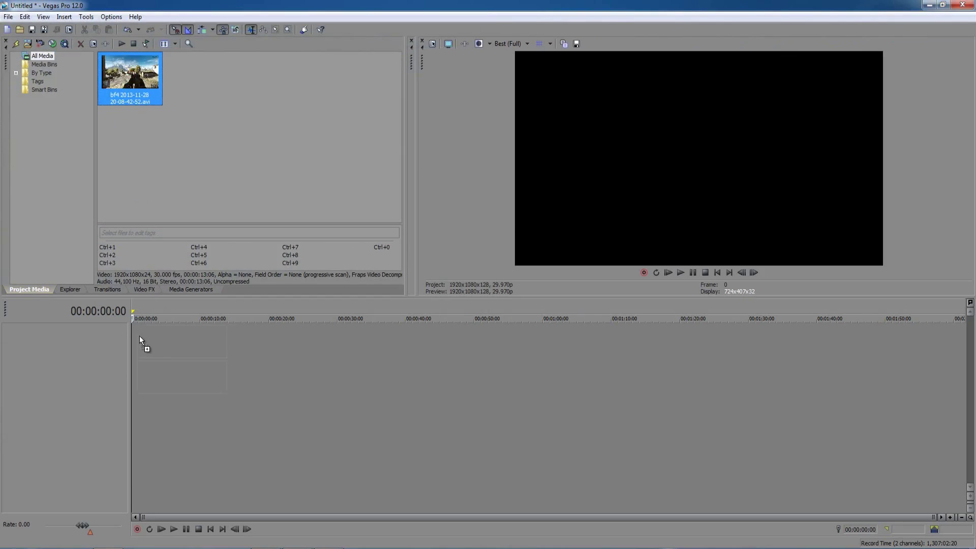
pyautogui.moveTo(139, 335); pyautogui.dragTo(132, 330)
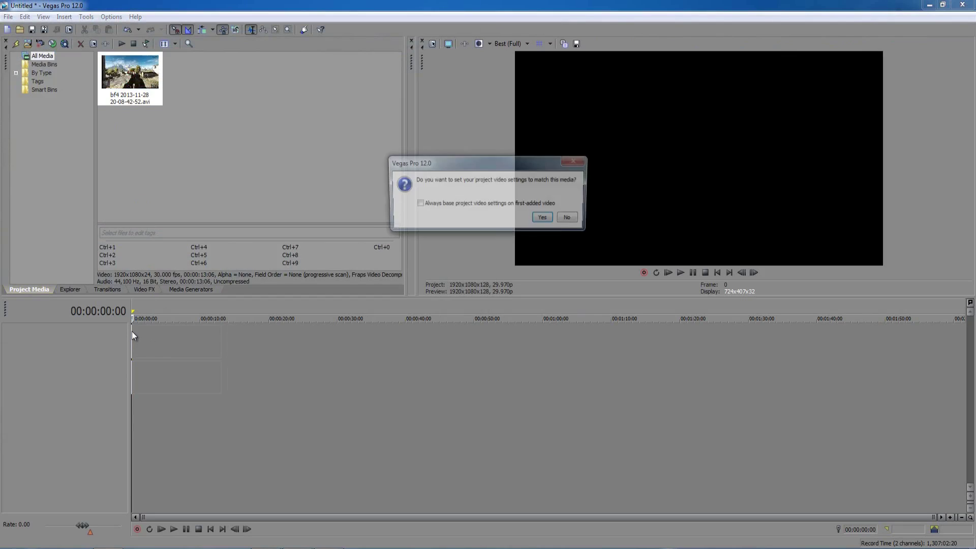
pyautogui.click(544, 219)
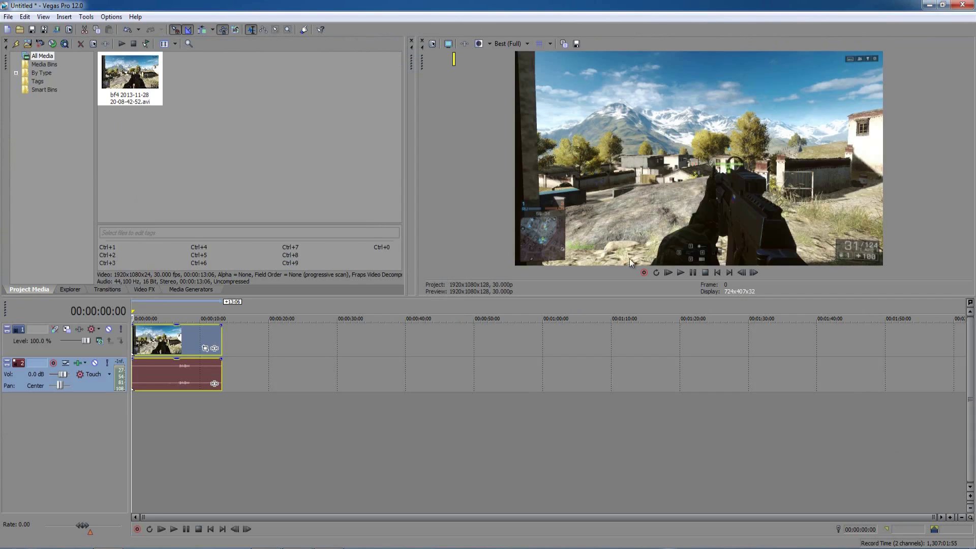
# - Play the clip through in the video preview and return the playhead to the start
pyautogui.click(682, 275)
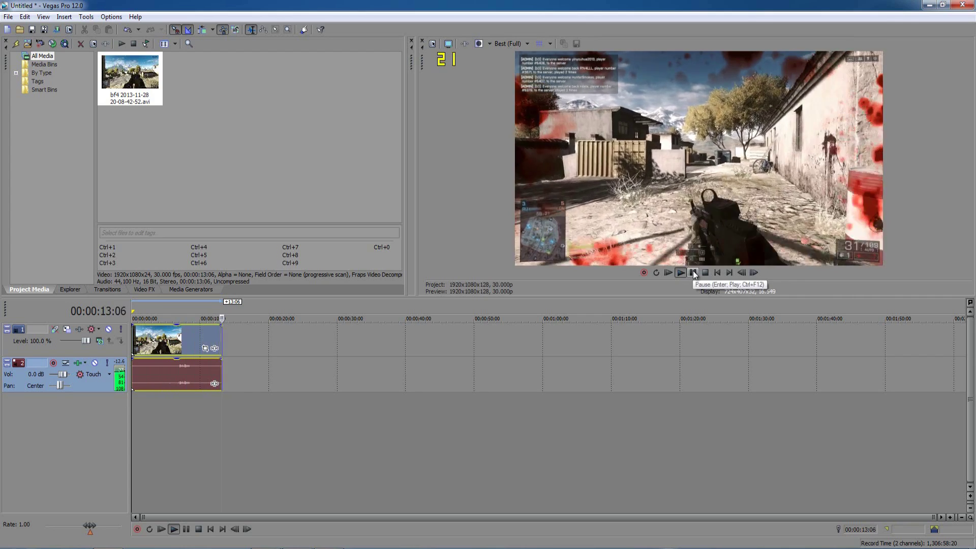
pyautogui.click(693, 272)
pyautogui.click(717, 272)
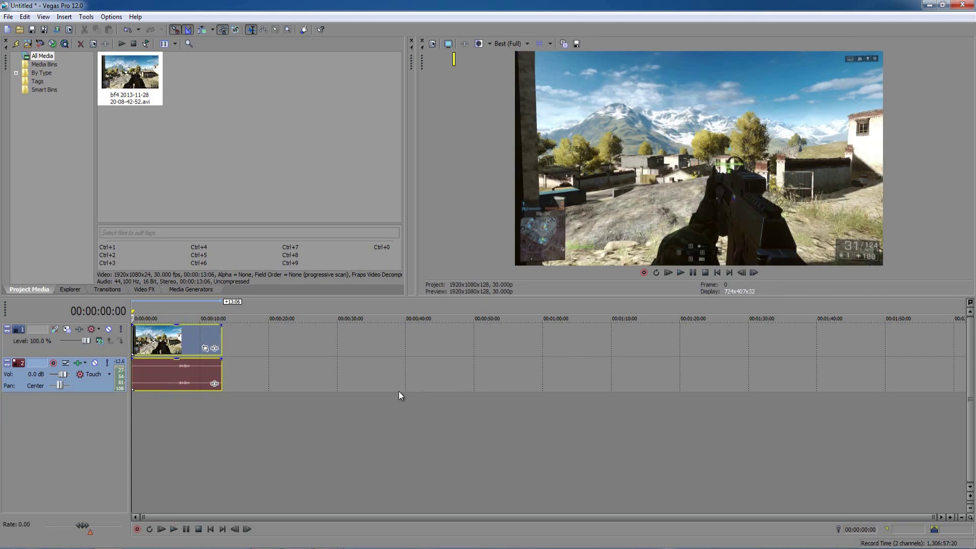
# - In the video event's properties, turn off Maintain aspect ratio and set resampling to Disable resample
pyautogui.click(162, 342)
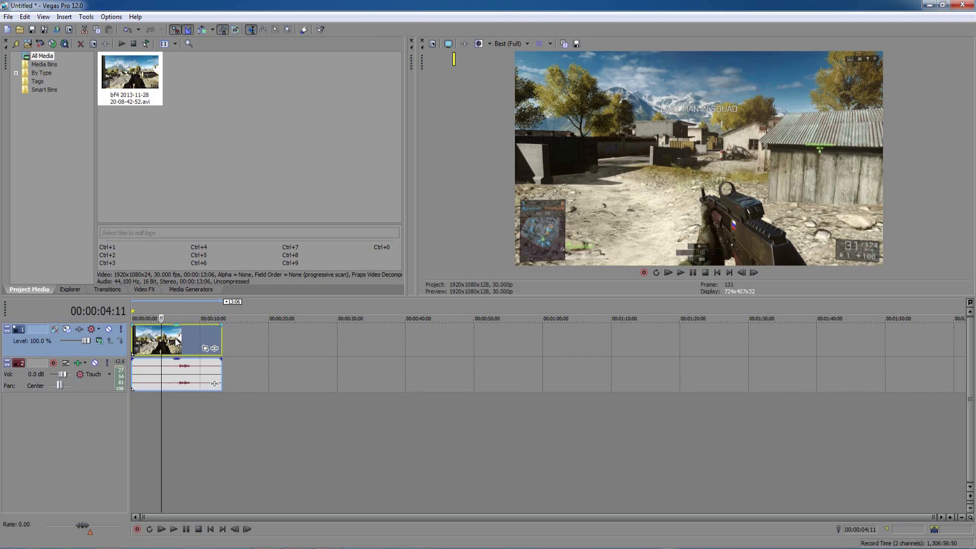
pyautogui.rightClick(177, 334)
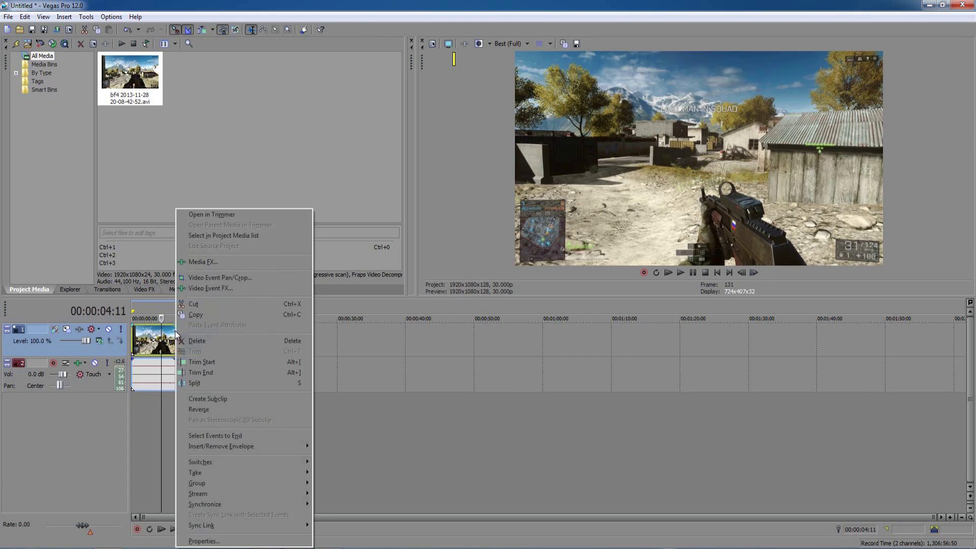
pyautogui.click(216, 541)
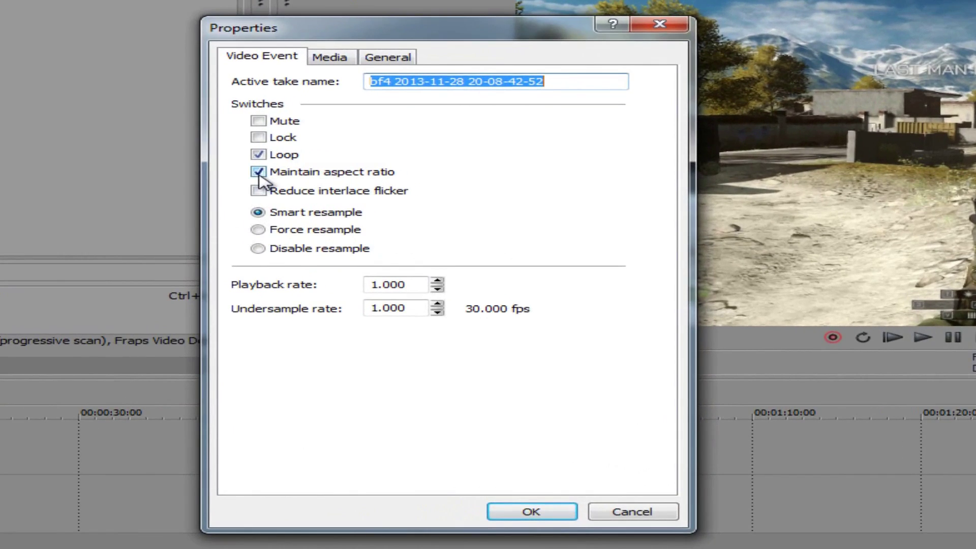
pyautogui.click(258, 172)
pyautogui.click(261, 250)
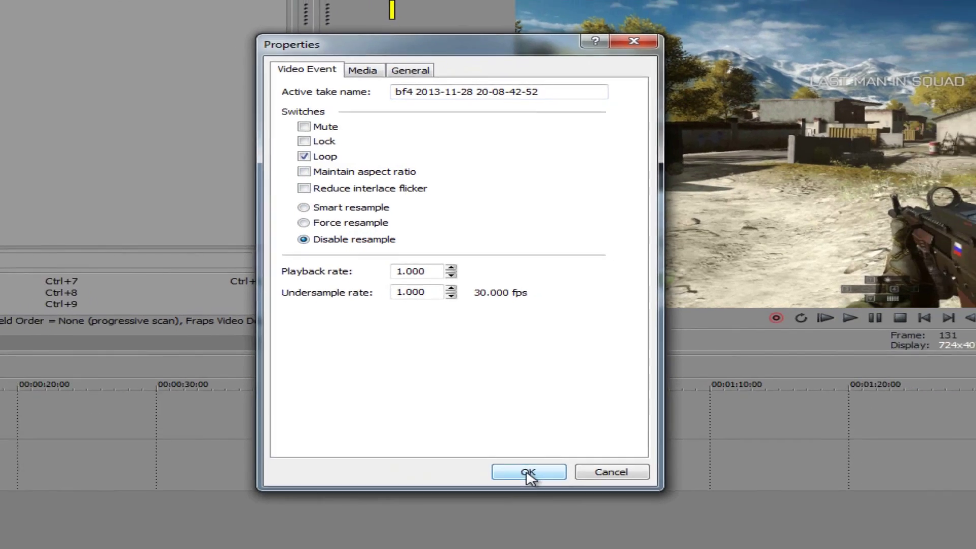
pyautogui.click(529, 512)
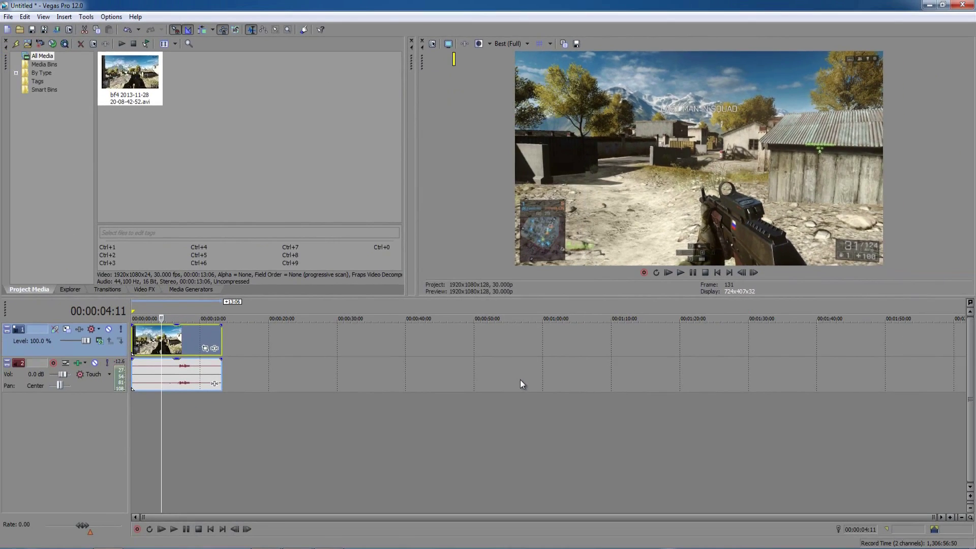
# - Add the Sony Color Curves effect to the bf4 video event on the timeline
pyautogui.click(152, 340)
pyautogui.rightClick(168, 341)
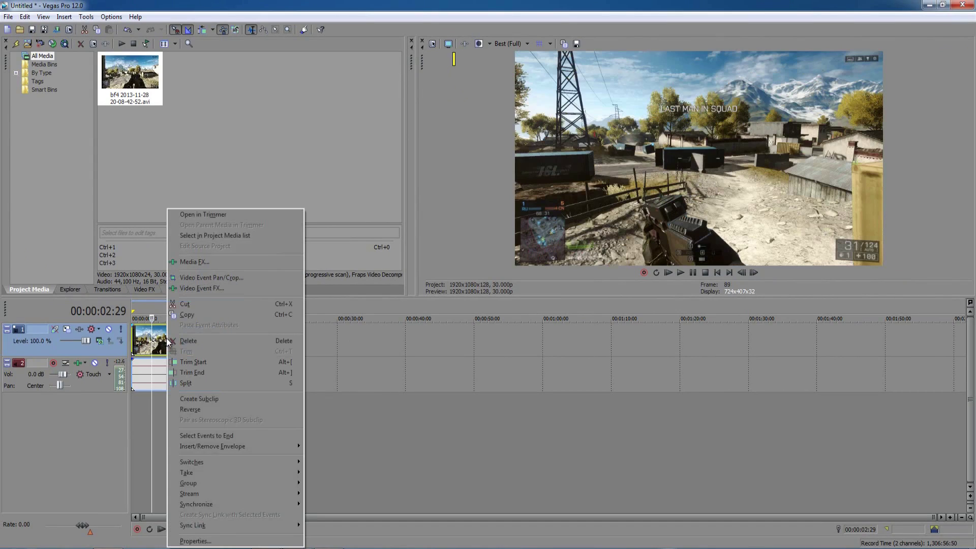
pyautogui.click(217, 291)
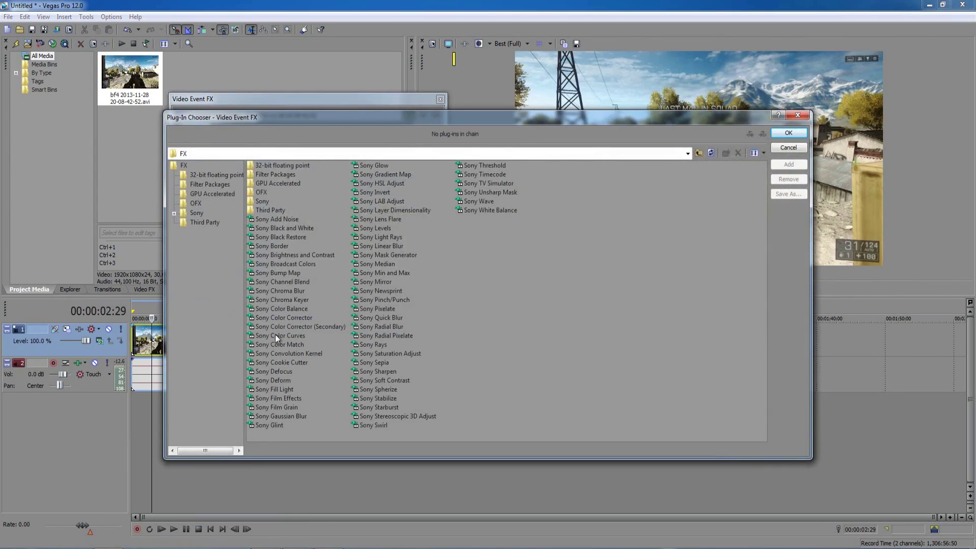
pyautogui.click(279, 337)
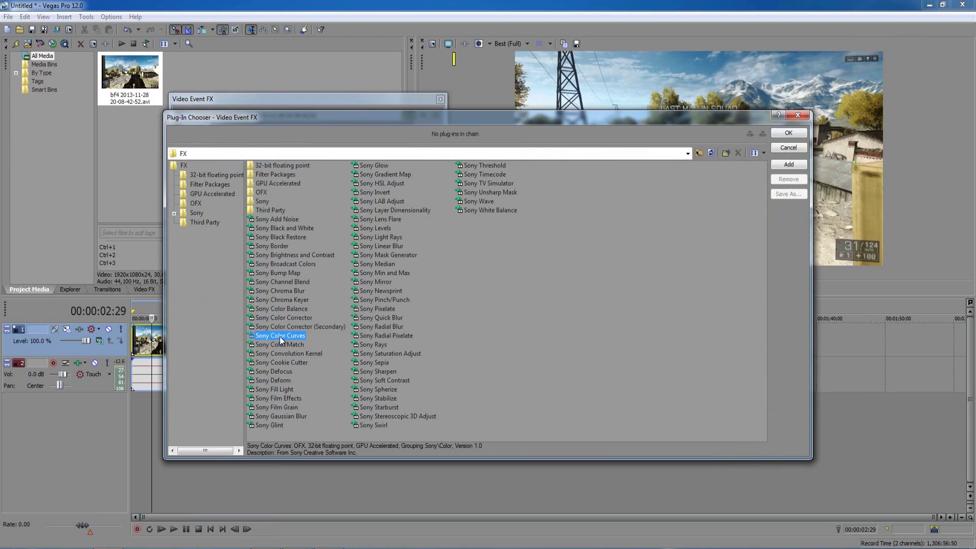
pyautogui.click(787, 134)
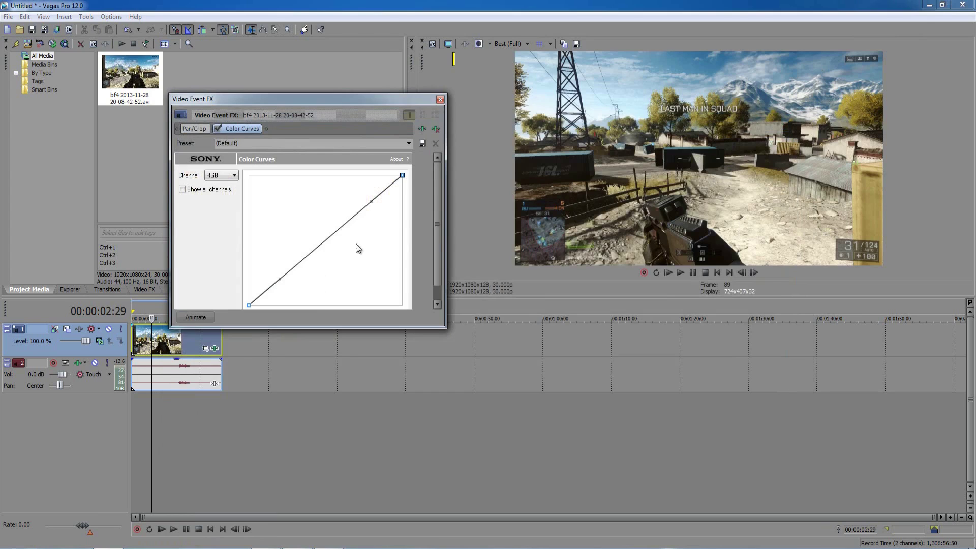
# - Shape the RGB color curve into an S-curve with raised highlights and slightly lowered shadows, and close the effect settings
pyautogui.moveTo(372, 201); pyautogui.dragTo(365, 169)
pyautogui.moveTo(281, 277); pyautogui.dragTo(309, 278)
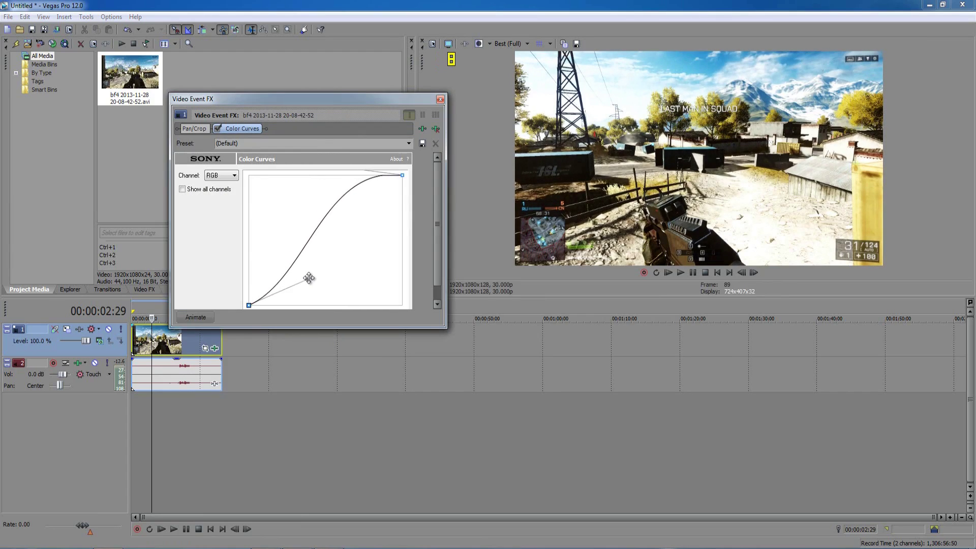
pyautogui.click(441, 99)
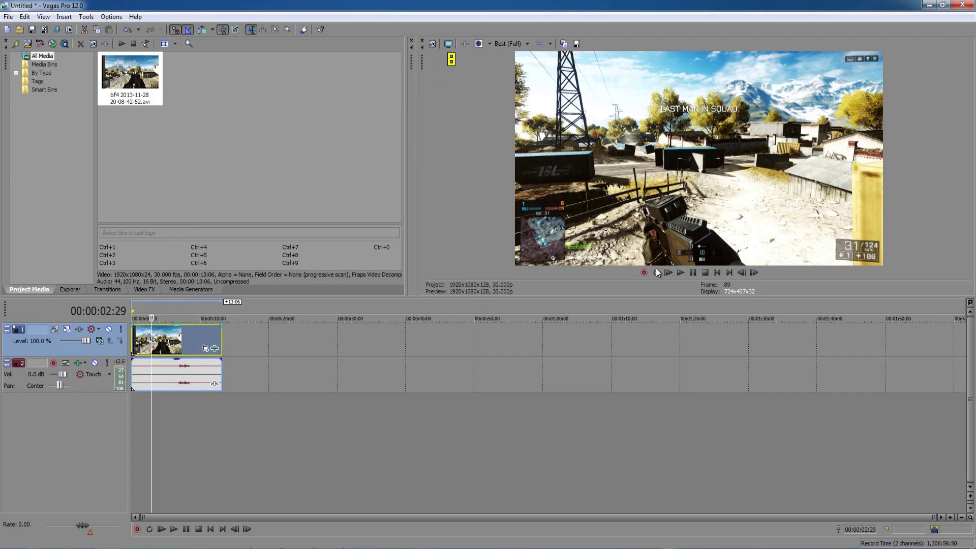
# - Play the color-corrected clip from the start twice in the video preview, pausing the second playback early
pyautogui.click(718, 273)
pyautogui.click(682, 272)
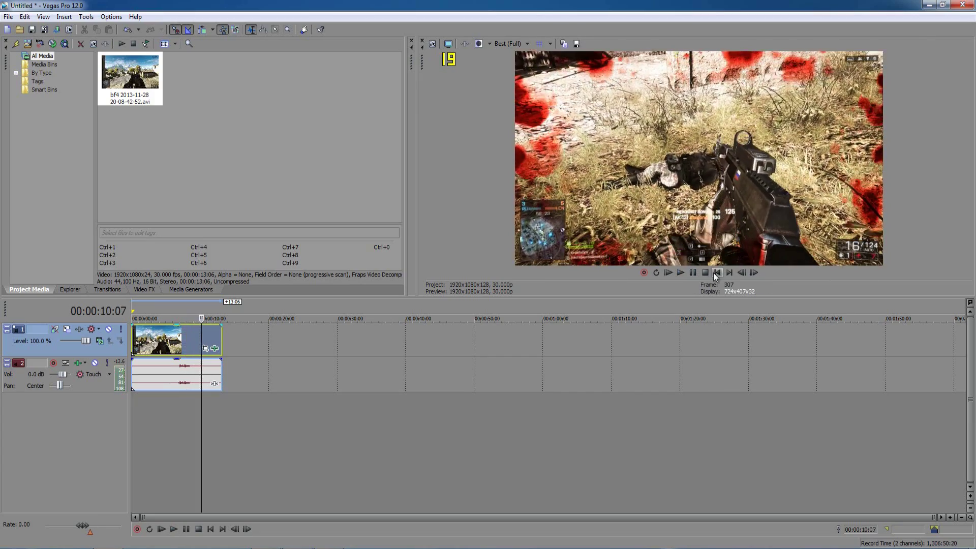
pyautogui.click(715, 273)
pyautogui.click(681, 274)
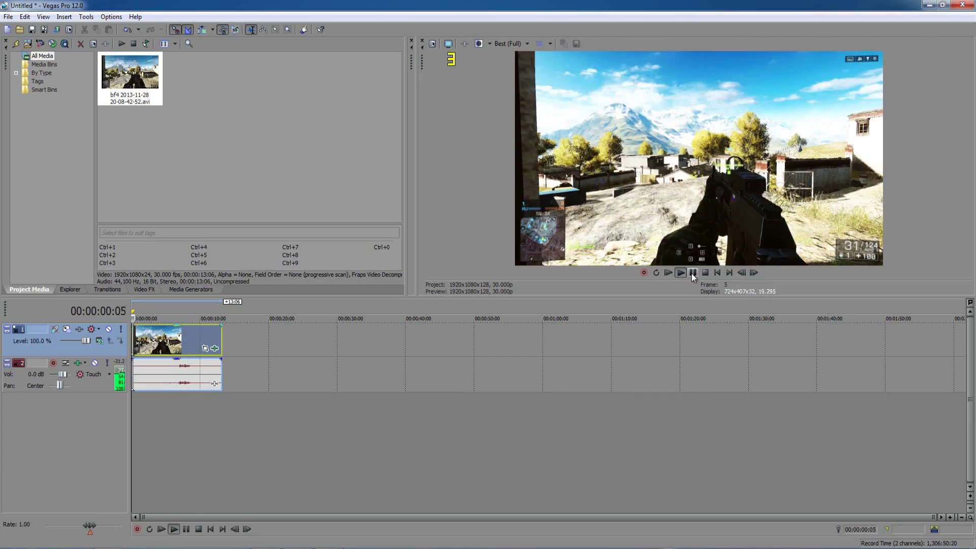
pyautogui.click(692, 272)
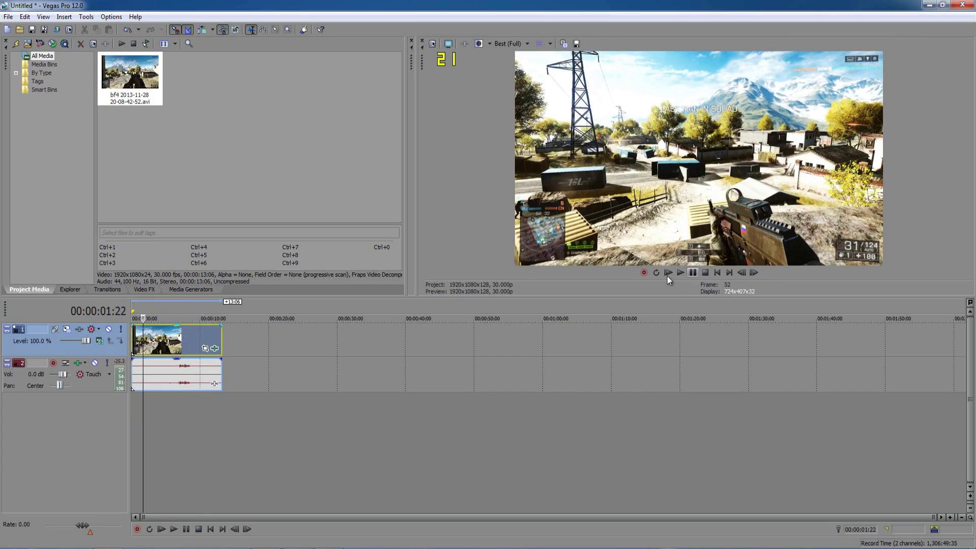
# - Remove the Color Curves effect from the video event and undo the removal
pyautogui.rightClick(172, 339)
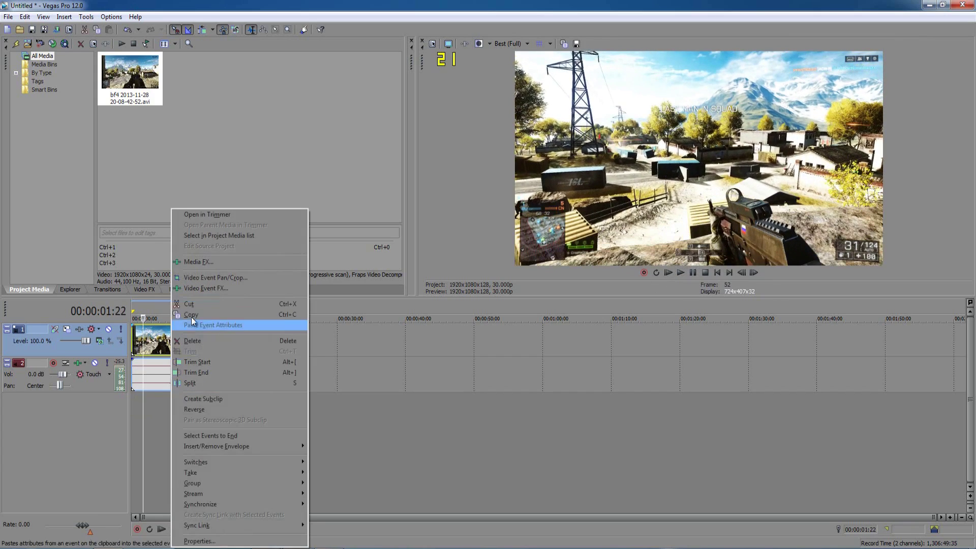
pyautogui.click(202, 292)
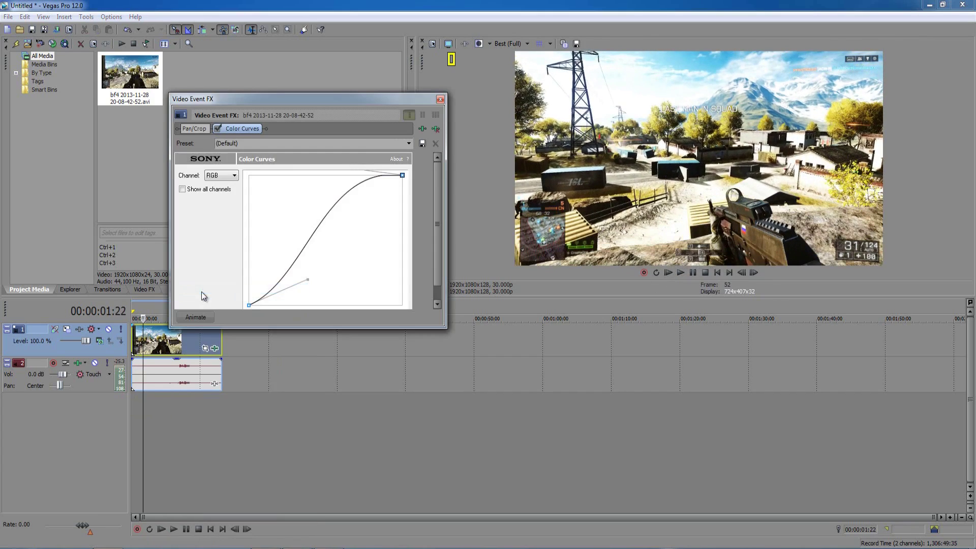
pyautogui.click(436, 129)
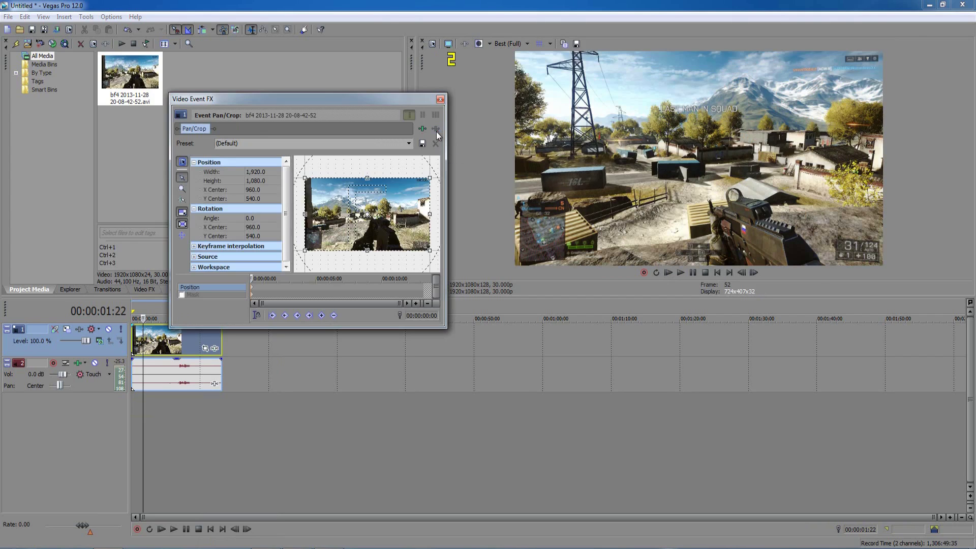
pyautogui.hotkey('ctrl', 'z')
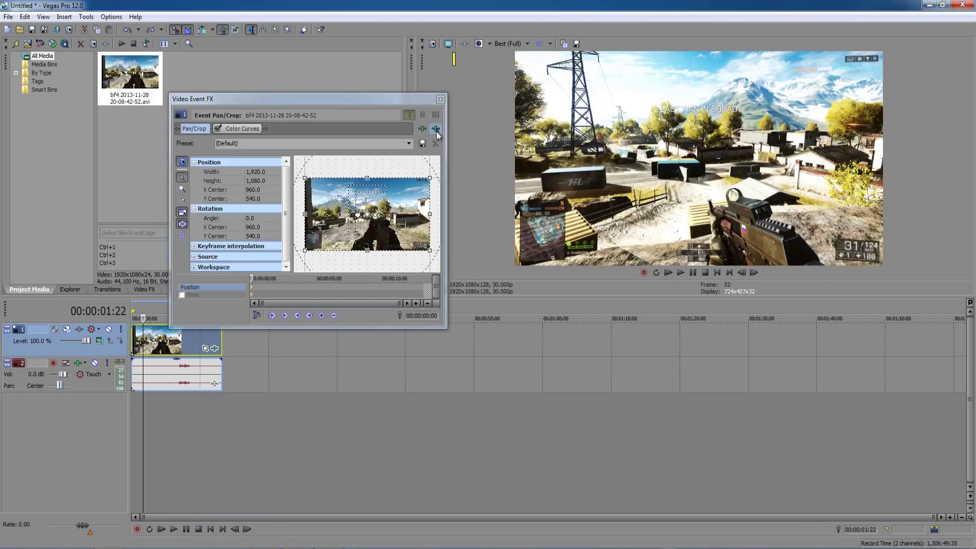
pyautogui.click(440, 99)
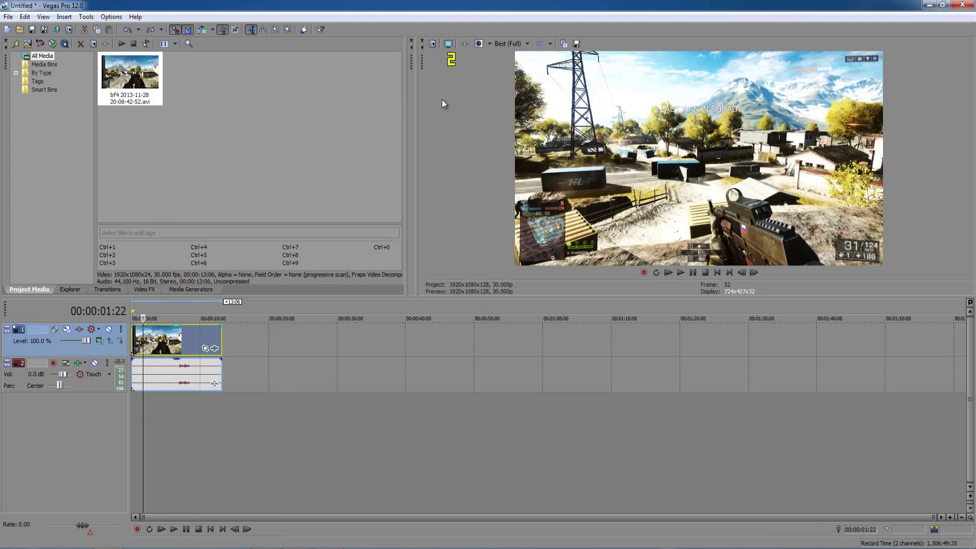
# - Add a fade-in and a fade-out of about half a second each to the video event and play it from the start
pyautogui.click(249, 407)
pyautogui.click(168, 340)
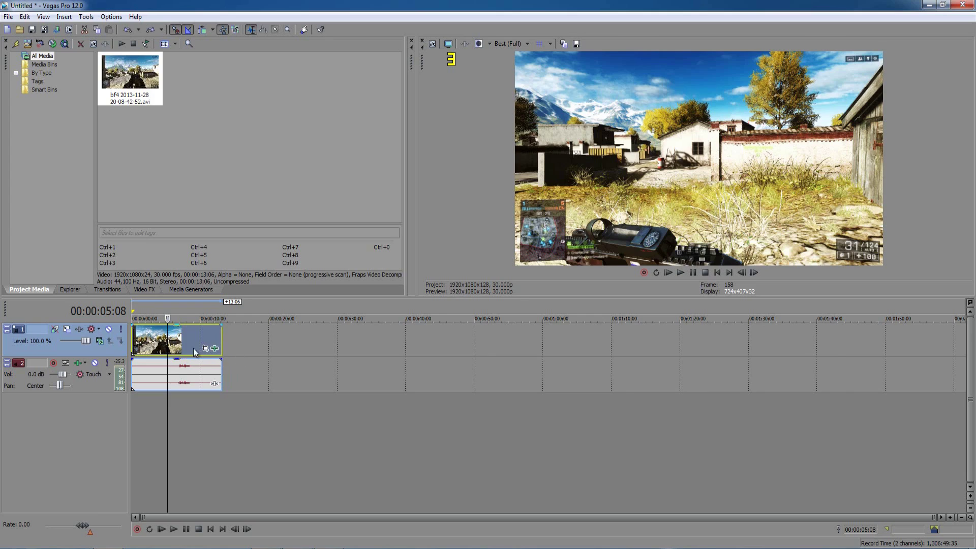
pyautogui.scroll(5, 194, 348)
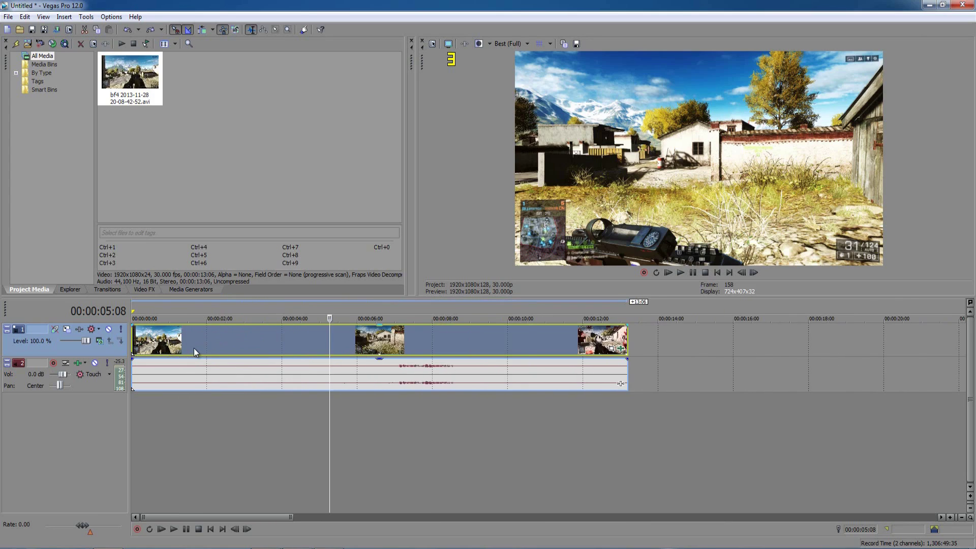
pyautogui.scroll(2, 193, 347)
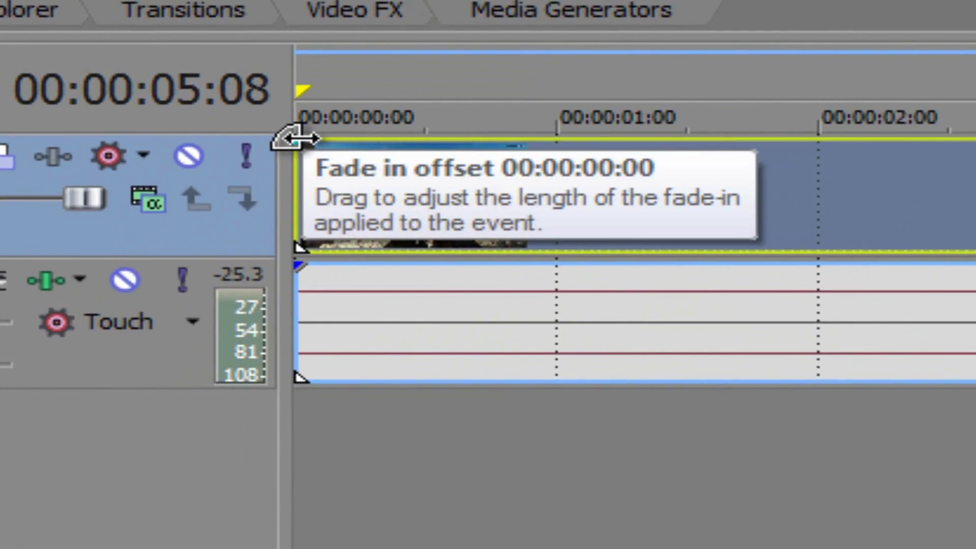
pyautogui.moveTo(295, 139); pyautogui.dragTo(431, 154)
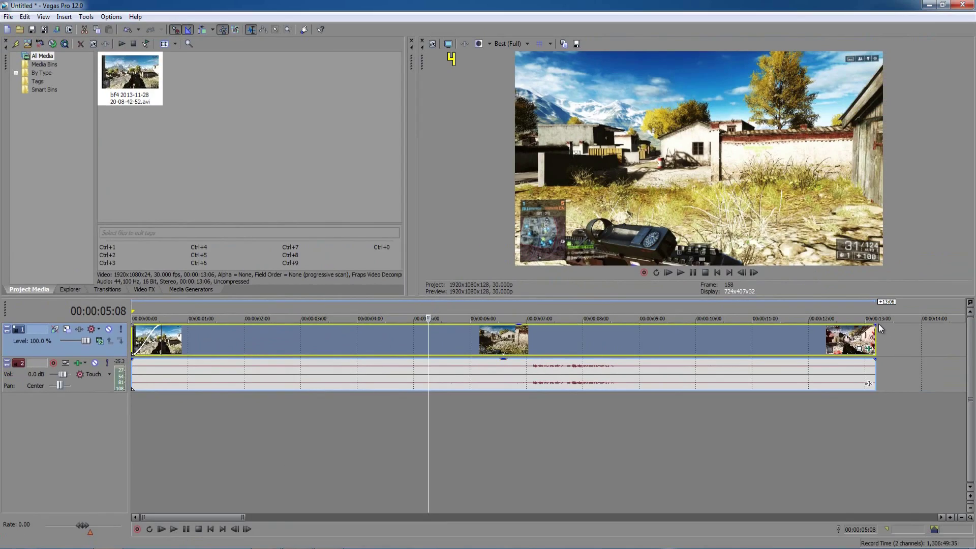
pyautogui.moveTo(878, 322); pyautogui.dragTo(848, 325)
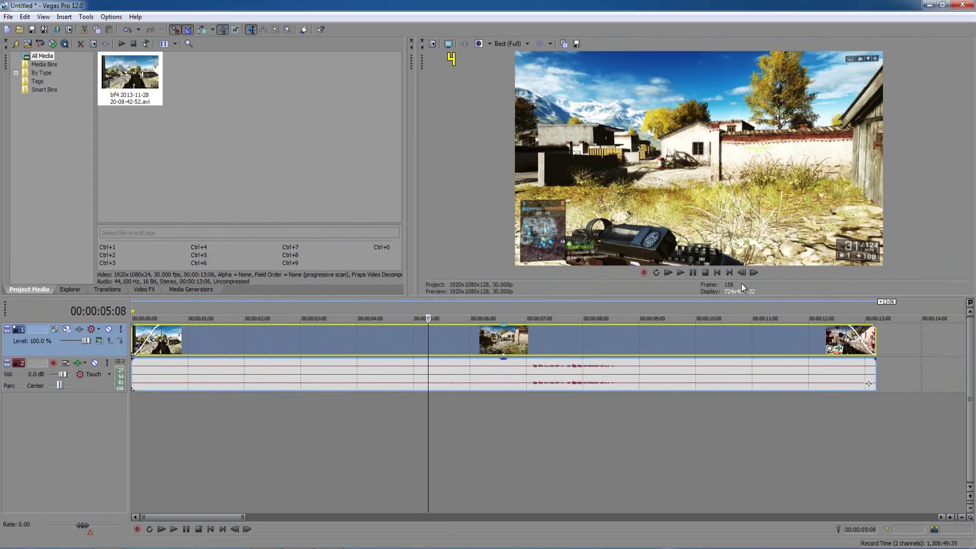
pyautogui.click(720, 274)
pyautogui.click(677, 272)
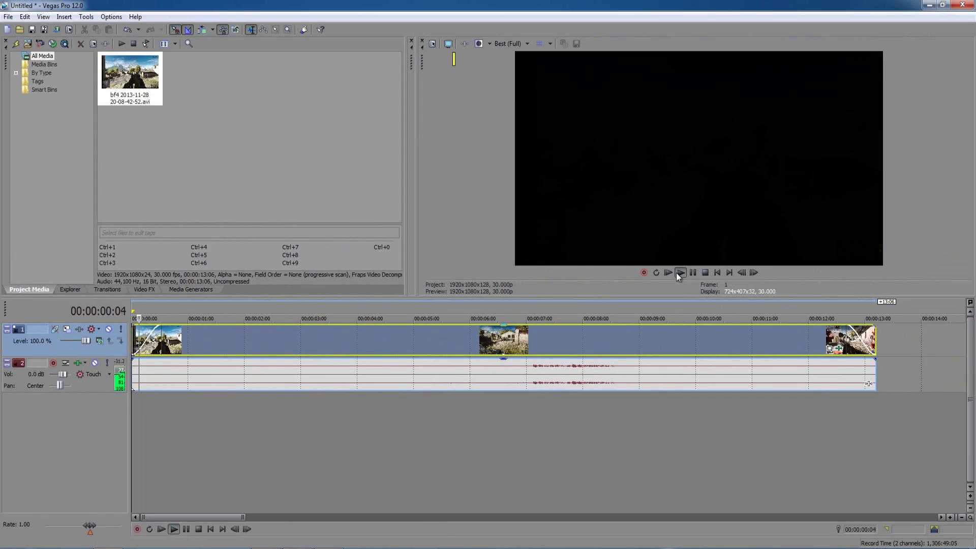
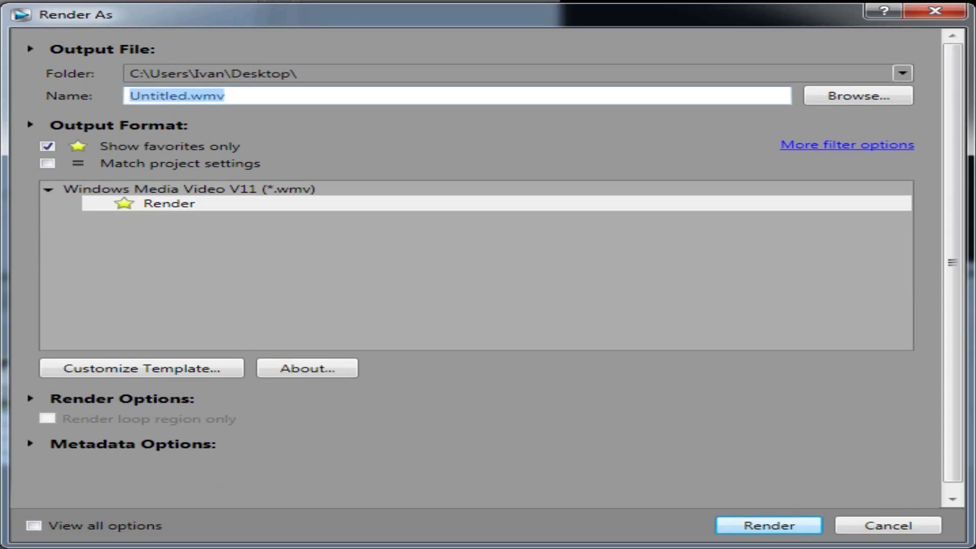
# - Show all render formats instead of favorites only and select the Windows Media Video V11 template 8 Mbps HD 1080-30p Video
pyautogui.click(47, 146)
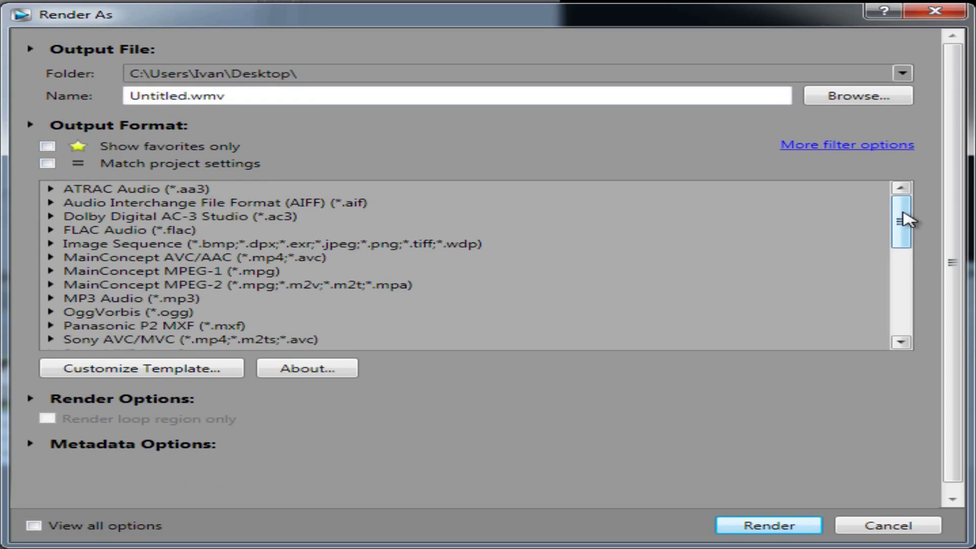
pyautogui.moveTo(907, 219); pyautogui.dragTo(898, 282)
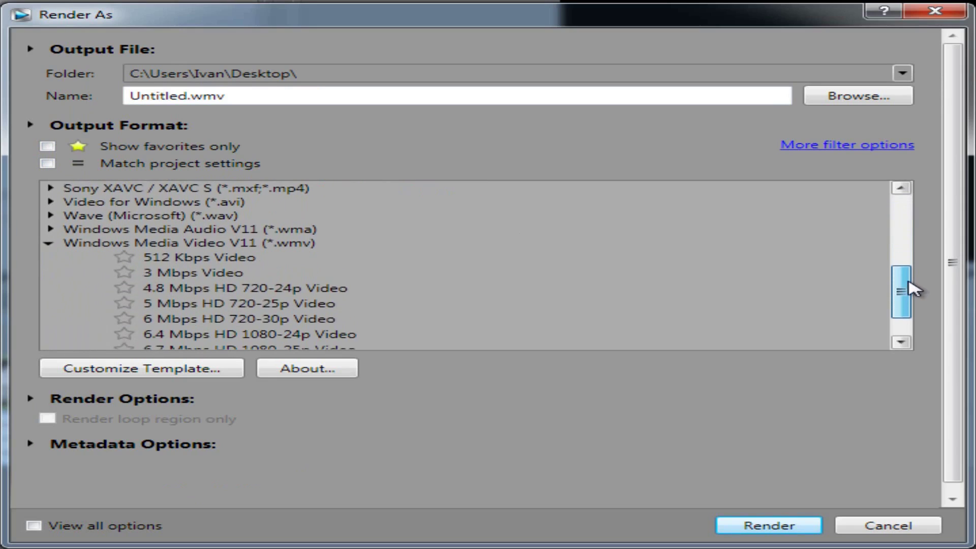
pyautogui.click(51, 243)
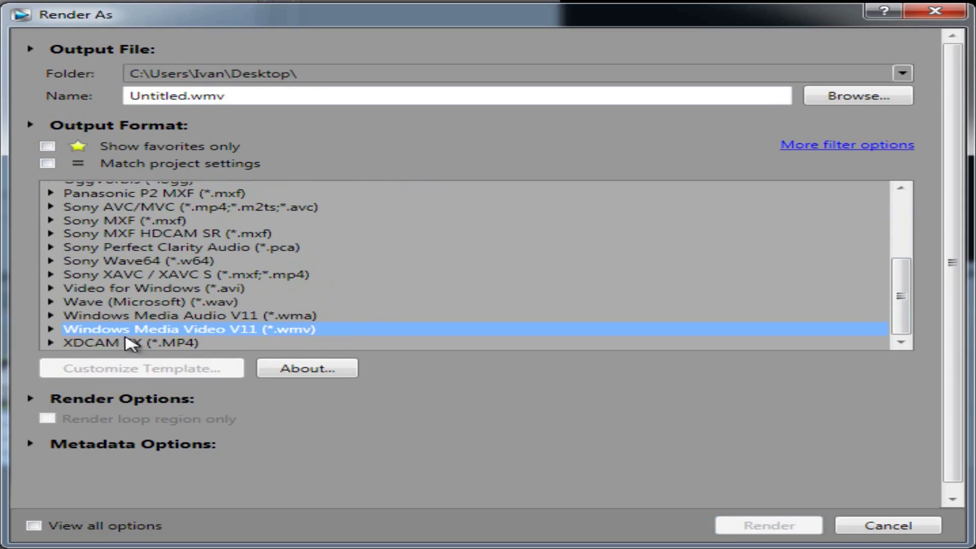
pyautogui.click(52, 329)
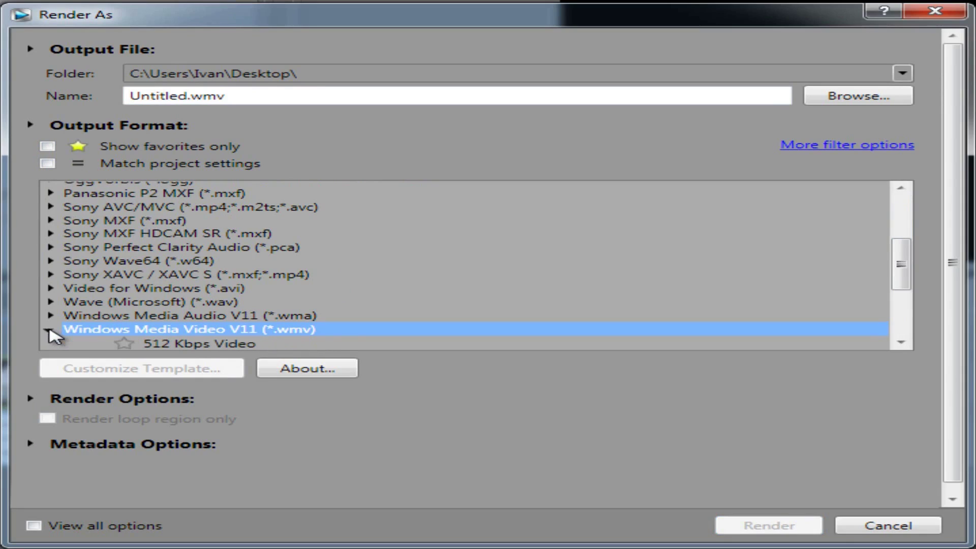
pyautogui.scroll(-2, 147, 333)
pyautogui.scroll(-2, 173, 333)
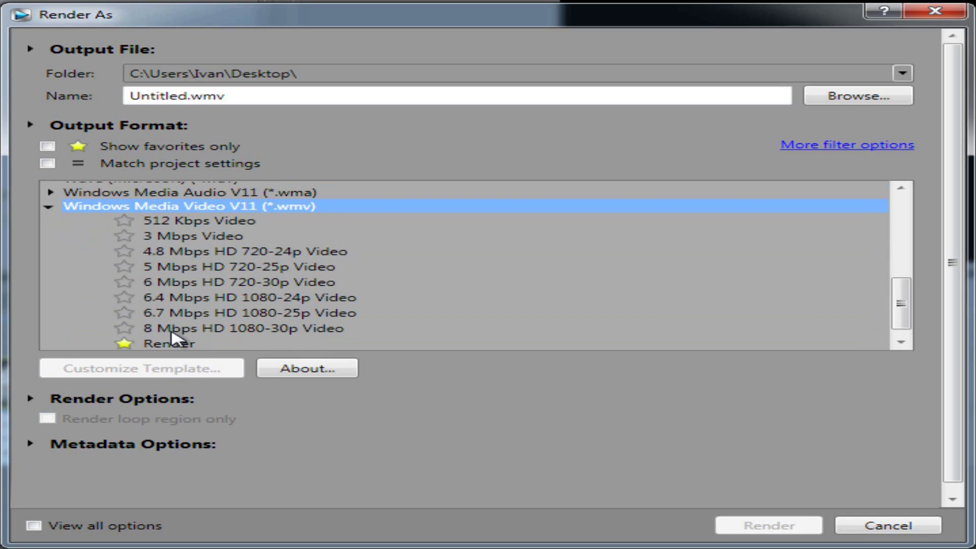
pyautogui.click(183, 315)
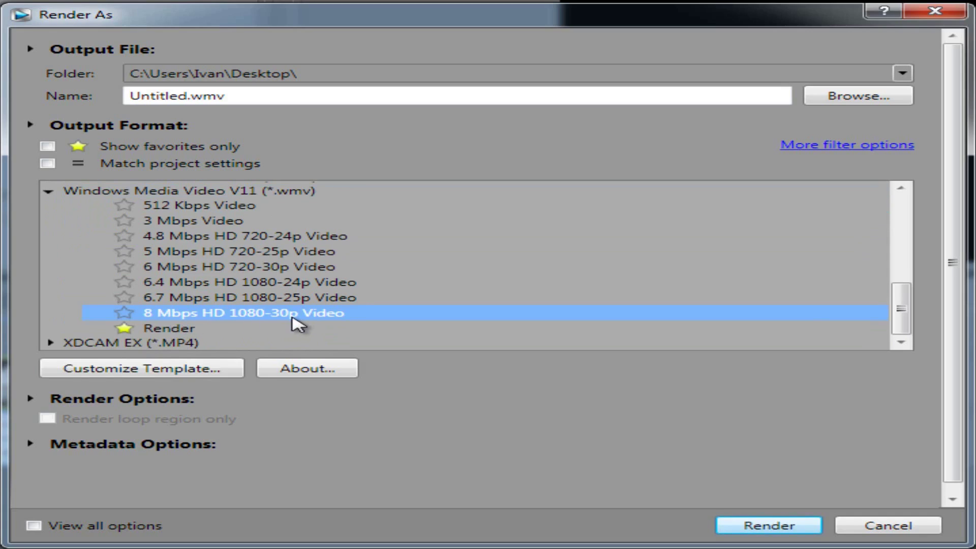
# - Customize the selected Windows Media Video template with a custom image size of 1920 x 1080 pixels
pyautogui.click(196, 369)
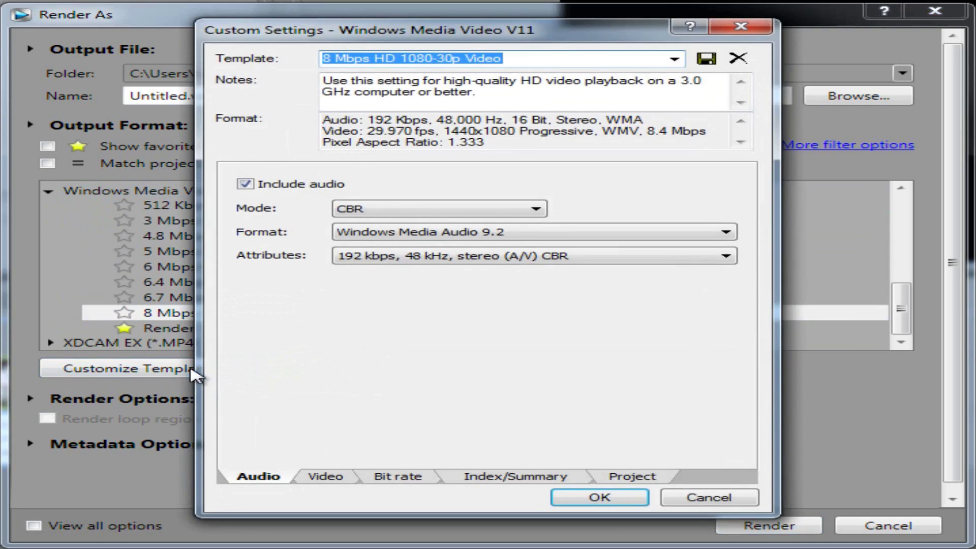
pyautogui.click(327, 478)
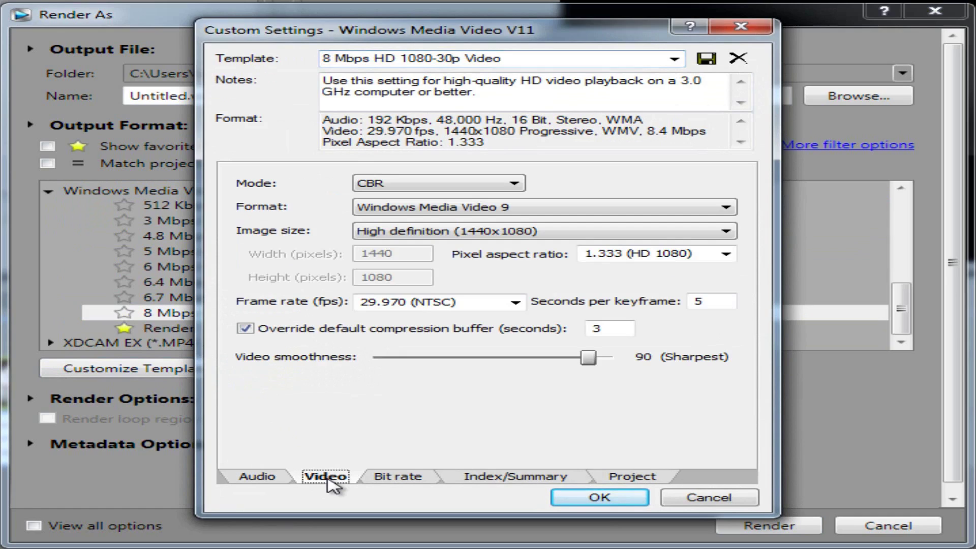
pyautogui.click(416, 186)
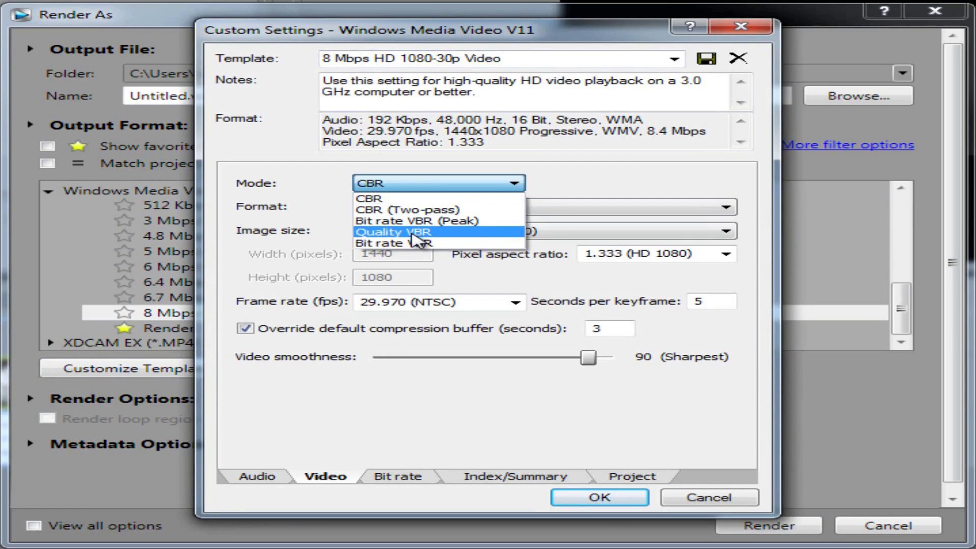
pyautogui.click(272, 279)
pyautogui.click(426, 206)
pyautogui.click(424, 209)
pyautogui.click(420, 232)
pyautogui.click(398, 325)
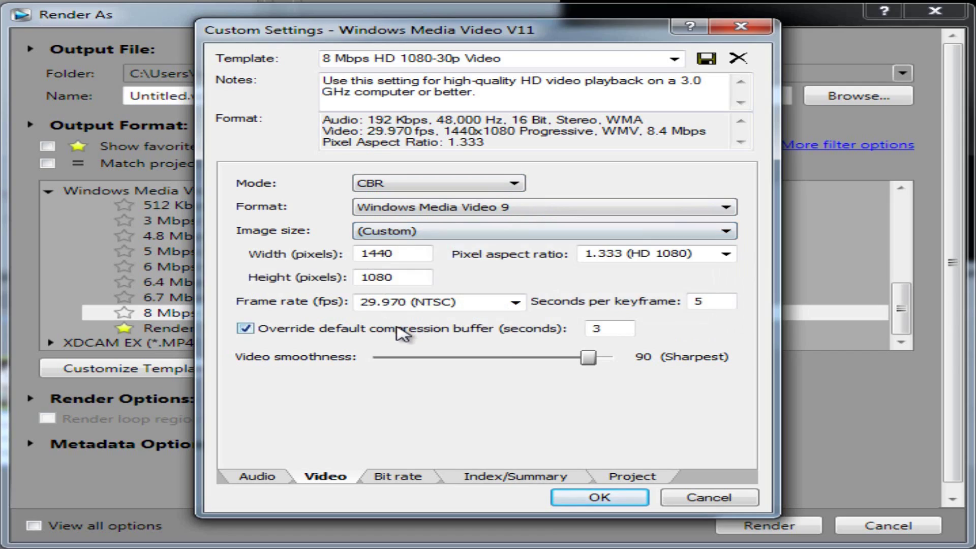
pyautogui.doubleClick(406, 254)
pyautogui.write('1920')
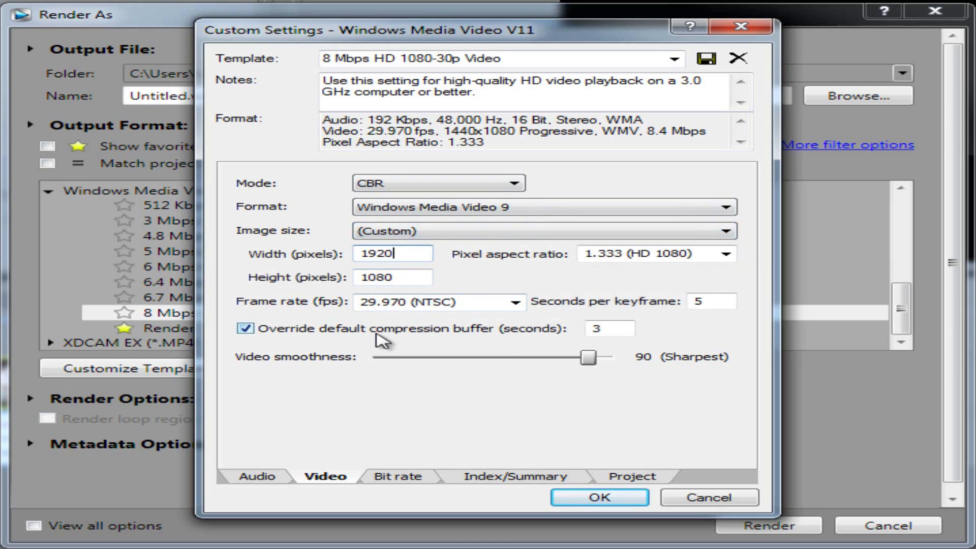
pyautogui.press('Tab')
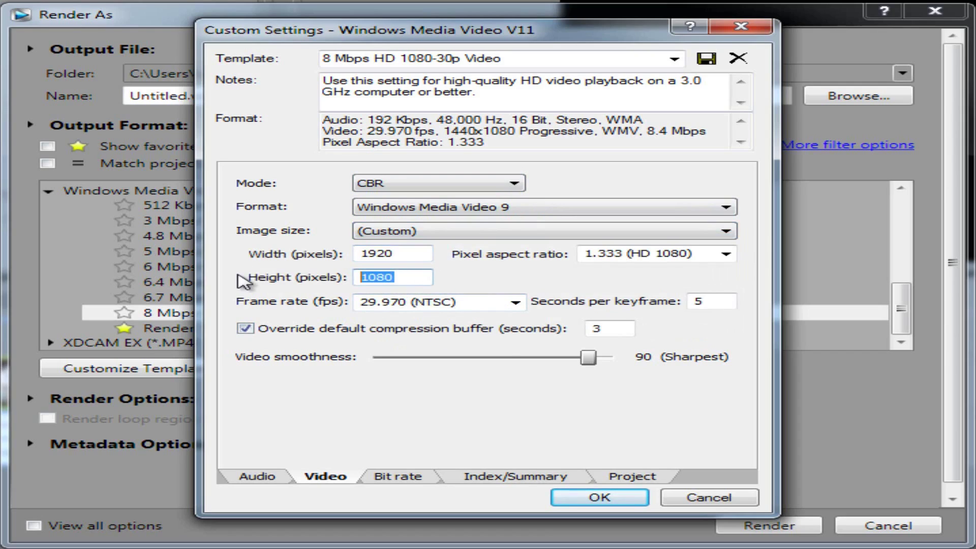
pyautogui.write('1')
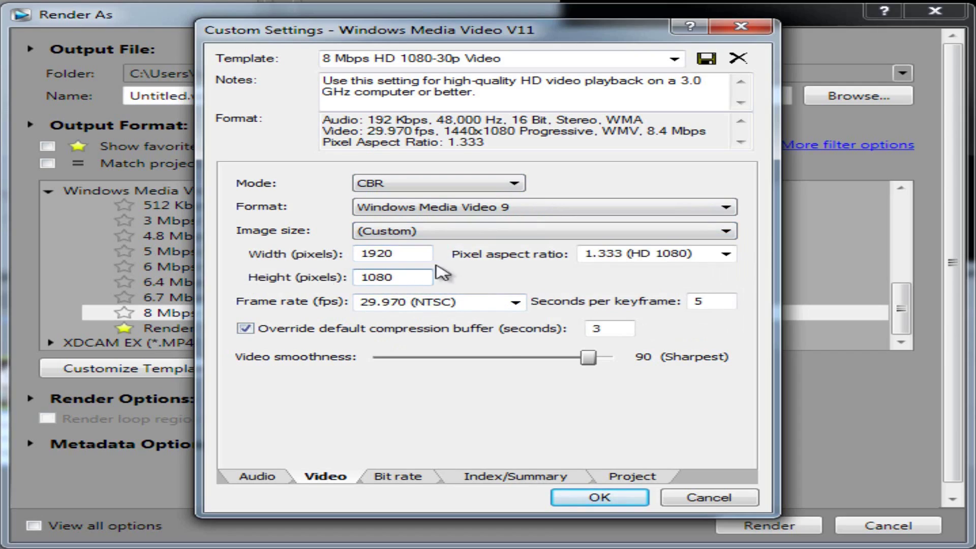
# - Set the template's pixel aspect ratio to 1.000 (Square) and its video smoothness to 100 (Sharpest)
pyautogui.click(725, 253)
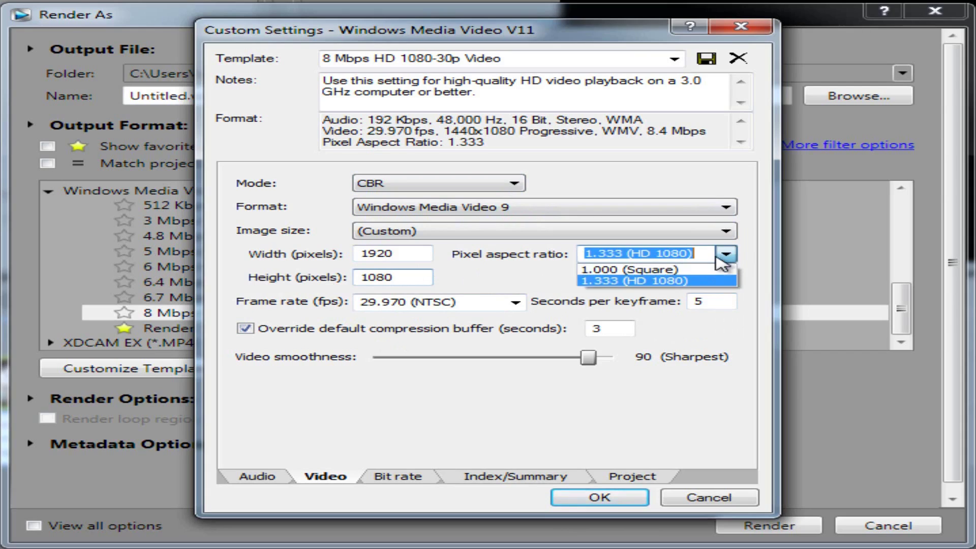
pyautogui.click(633, 270)
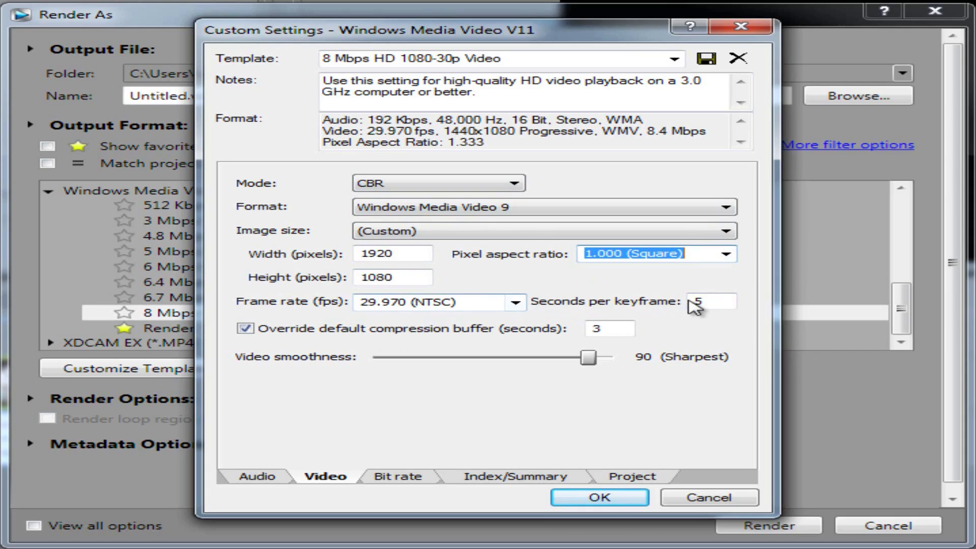
pyautogui.moveTo(586, 357); pyautogui.dragTo(629, 357)
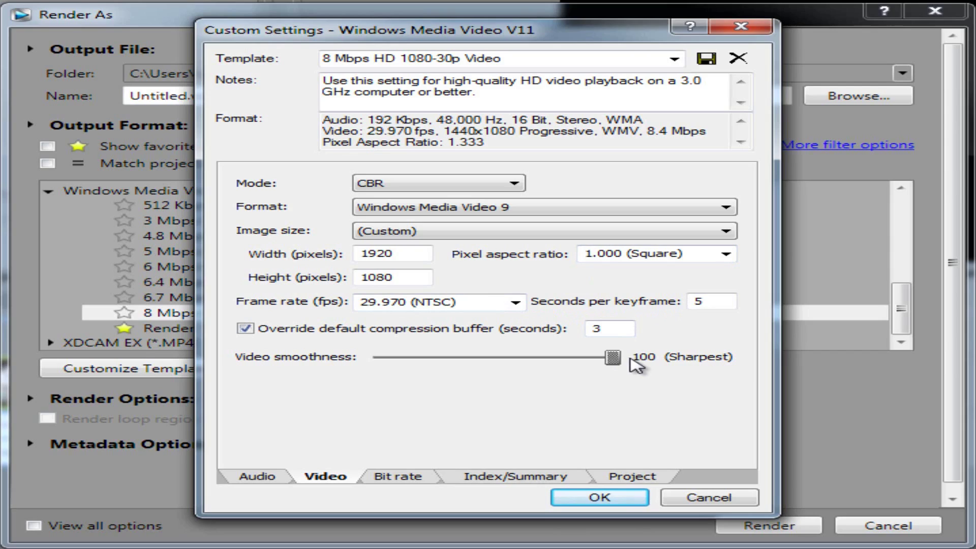
# - Set the template's Internet/LAN target bit rate to 25 M and the video rendering quality to Best
pyautogui.click(401, 477)
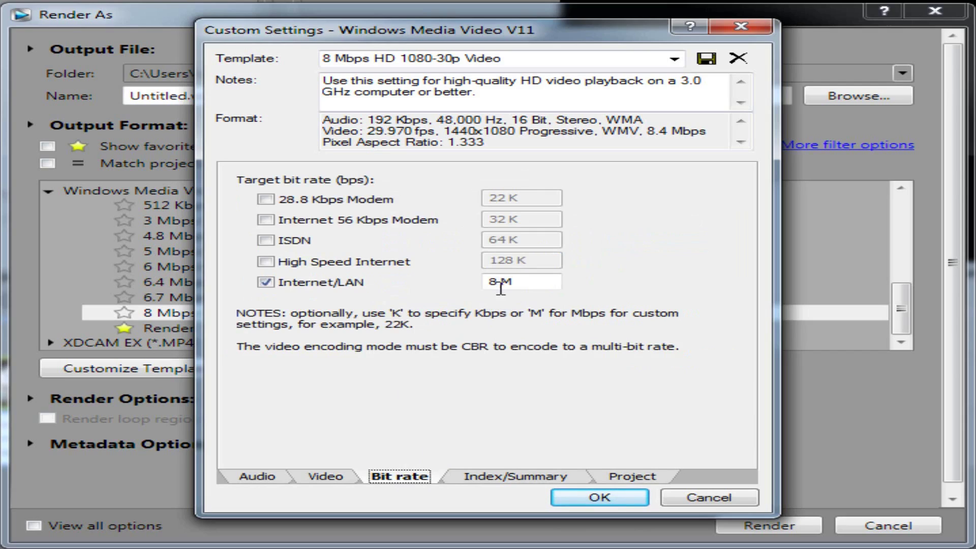
pyautogui.moveTo(496, 282); pyautogui.dragTo(483, 285)
pyautogui.write('25')
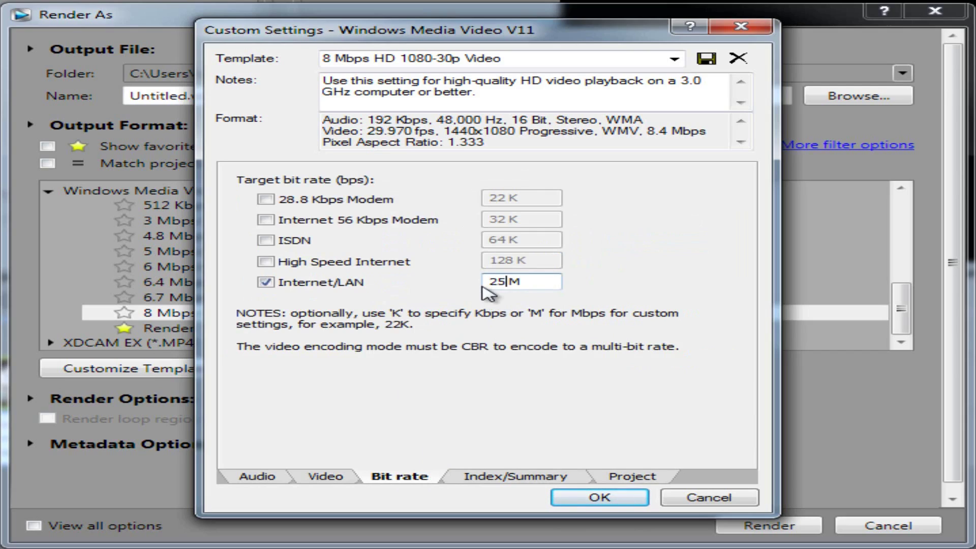
pyautogui.click(506, 478)
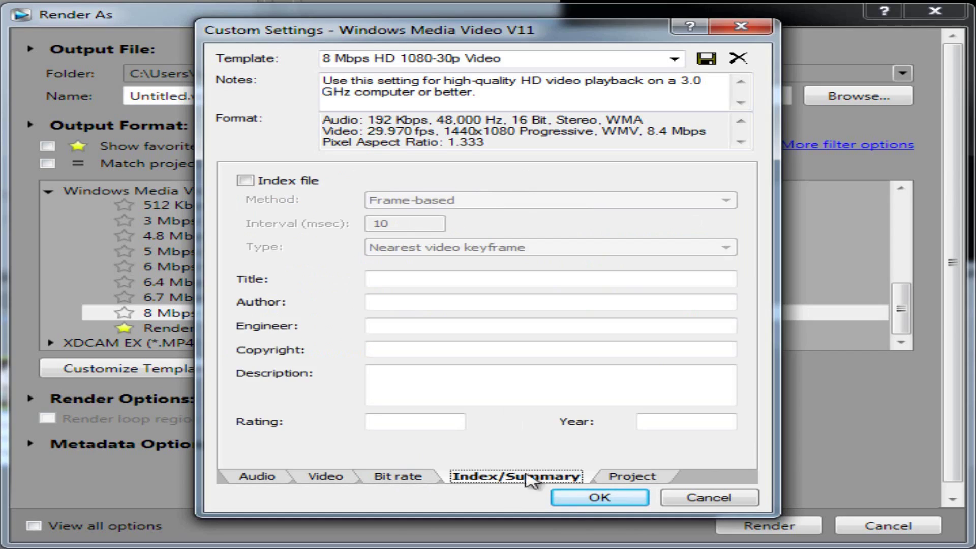
pyautogui.click(634, 479)
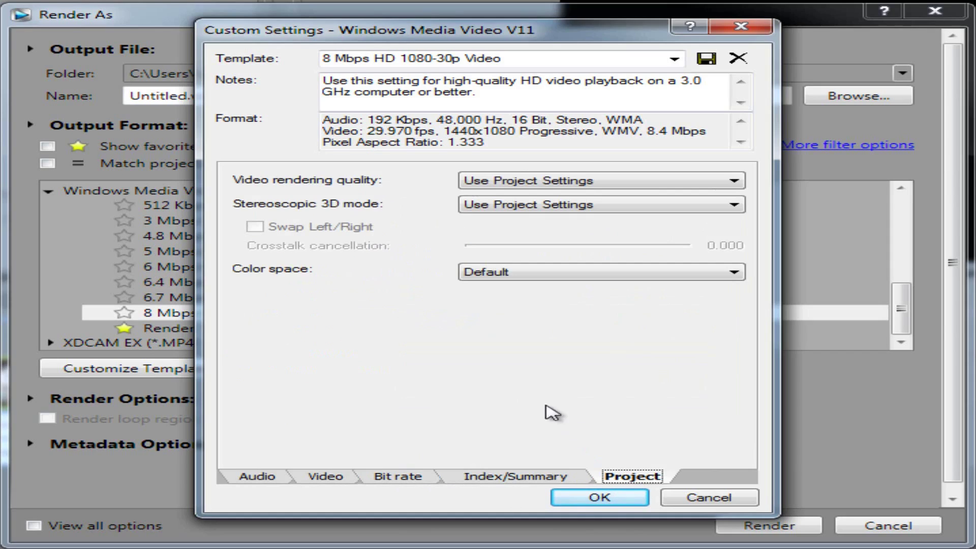
pyautogui.click(561, 188)
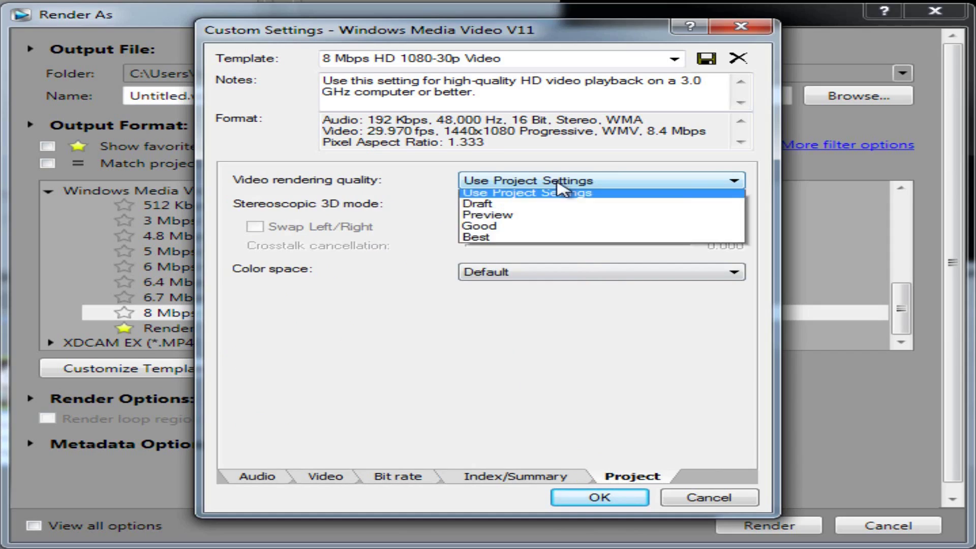
pyautogui.click(522, 249)
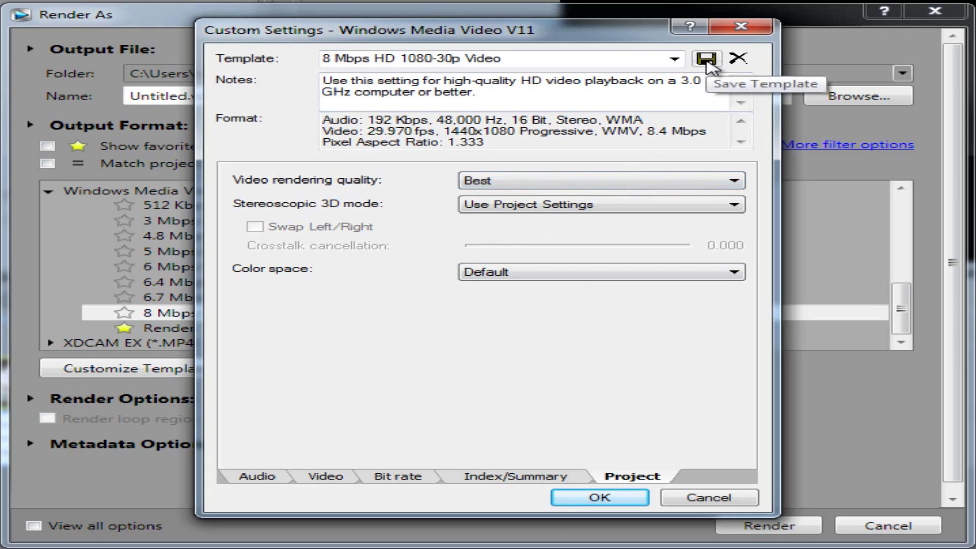
# - Save the customized settings as a template named Render Settings and accept them
pyautogui.click(634, 62)
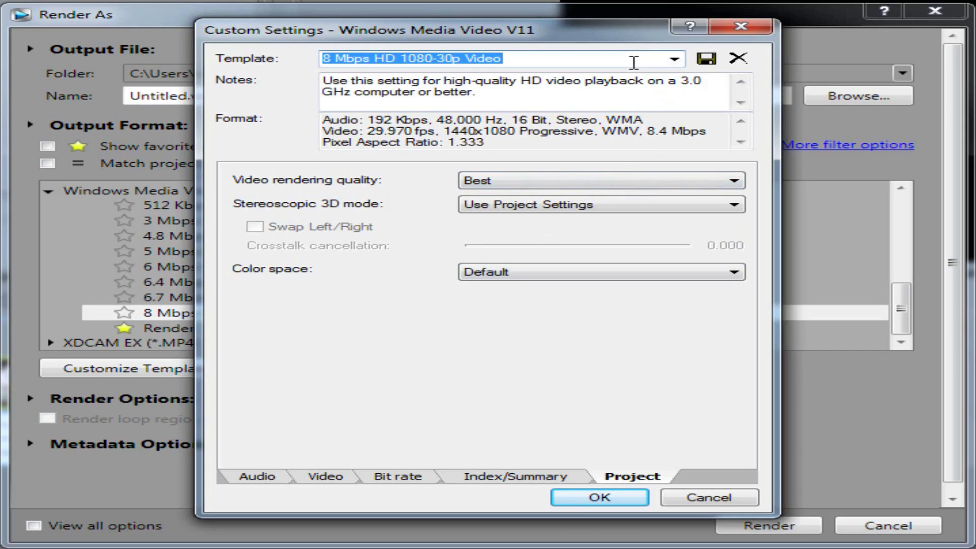
pyautogui.write('Render Settings')
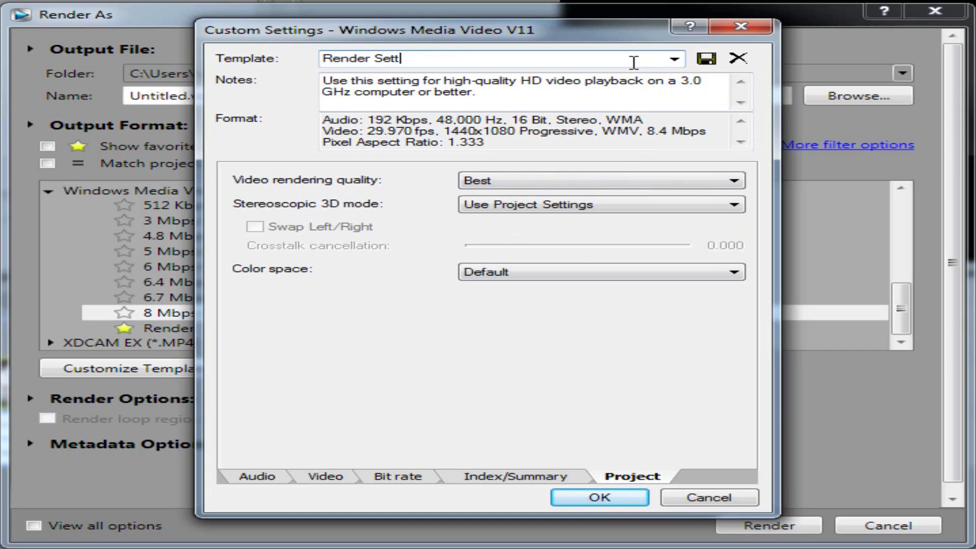
pyautogui.click(706, 59)
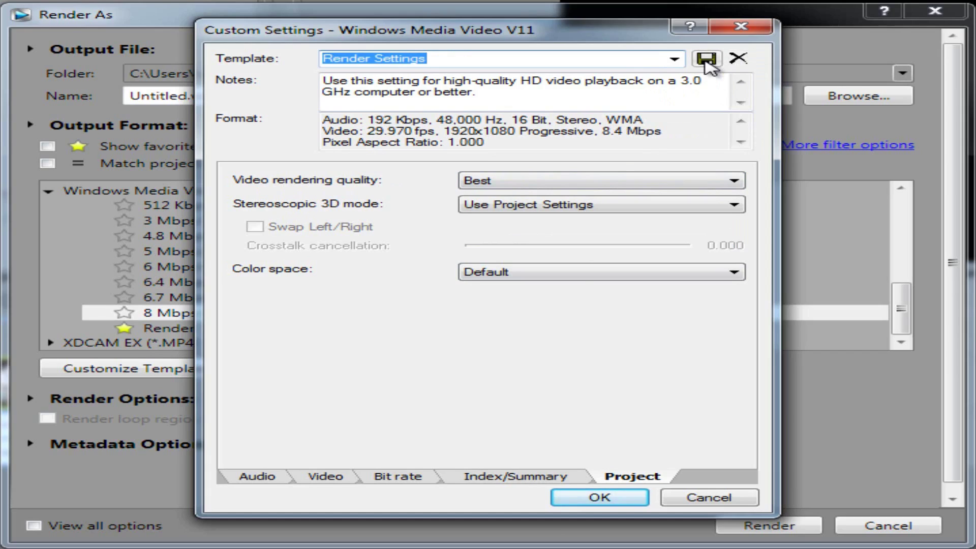
pyautogui.click(594, 504)
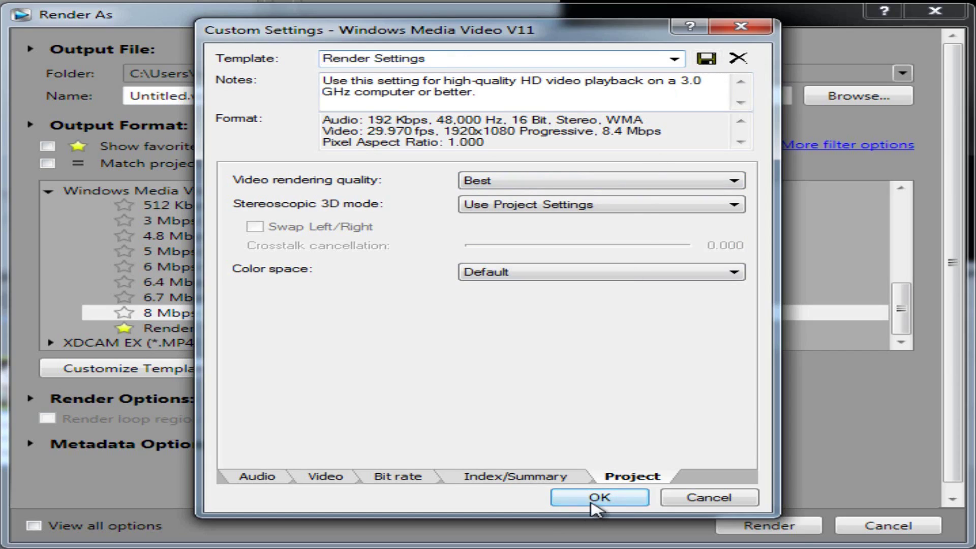
# - Render Untitled.wmv to the desktop with the Render Settings template, marked as a favorite in a favorites-only format list
pyautogui.click(124, 328)
pyautogui.click(51, 146)
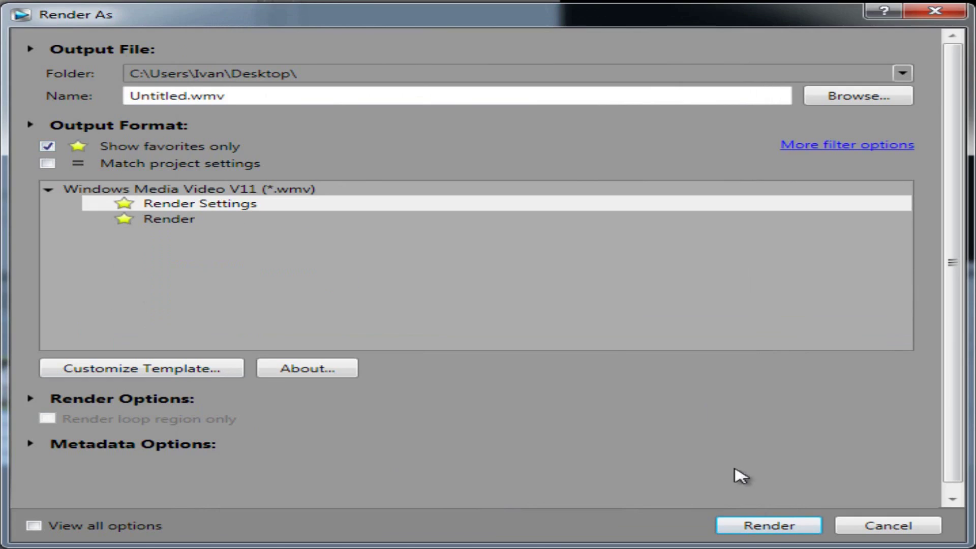
pyautogui.click(770, 525)
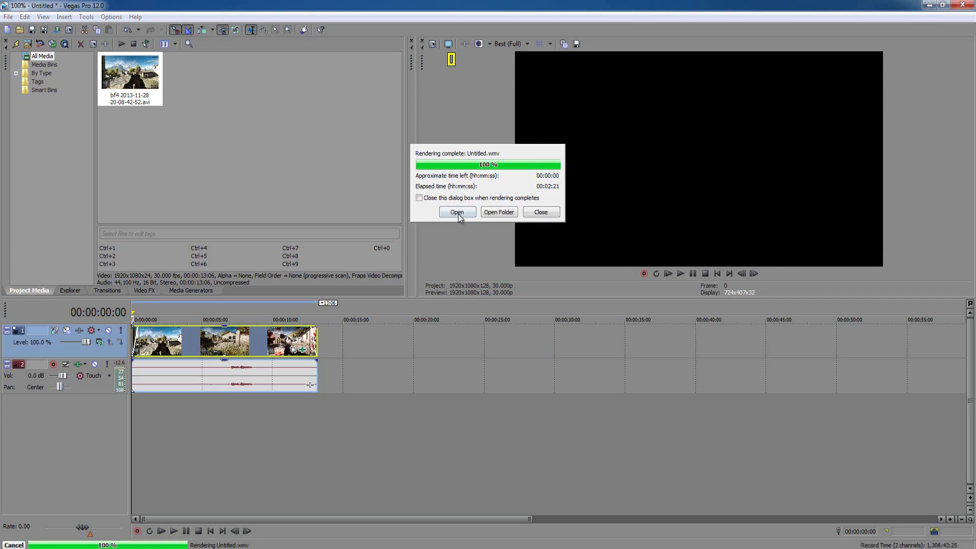
# - Play the rendered video briefly, close the player and exit Vegas Pro without saving the project
pyautogui.click(457, 213)
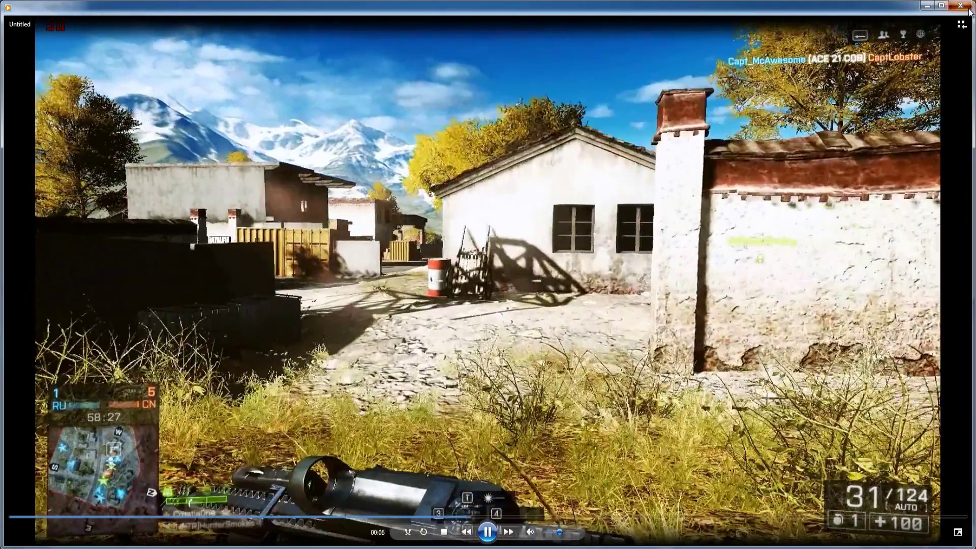
pyautogui.click(967, 9)
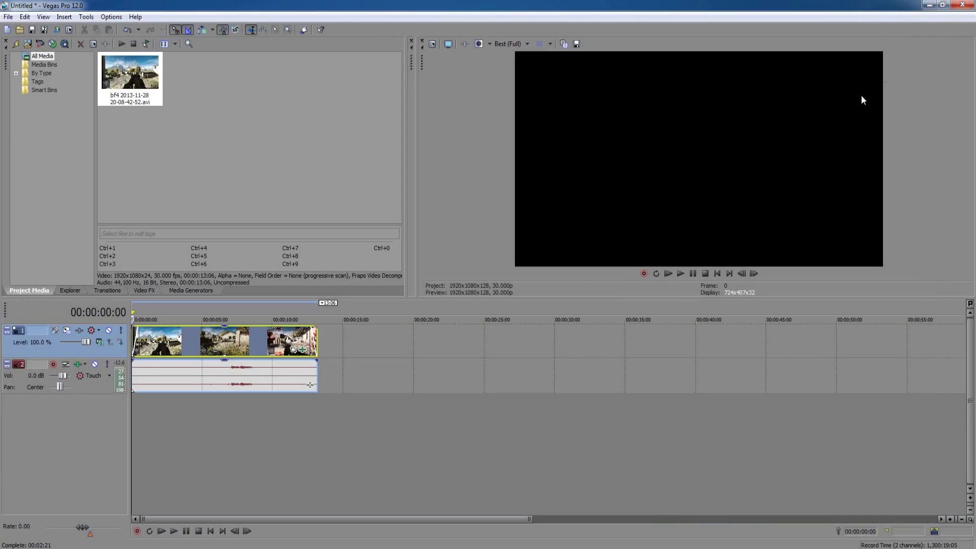
pyautogui.click(961, 5)
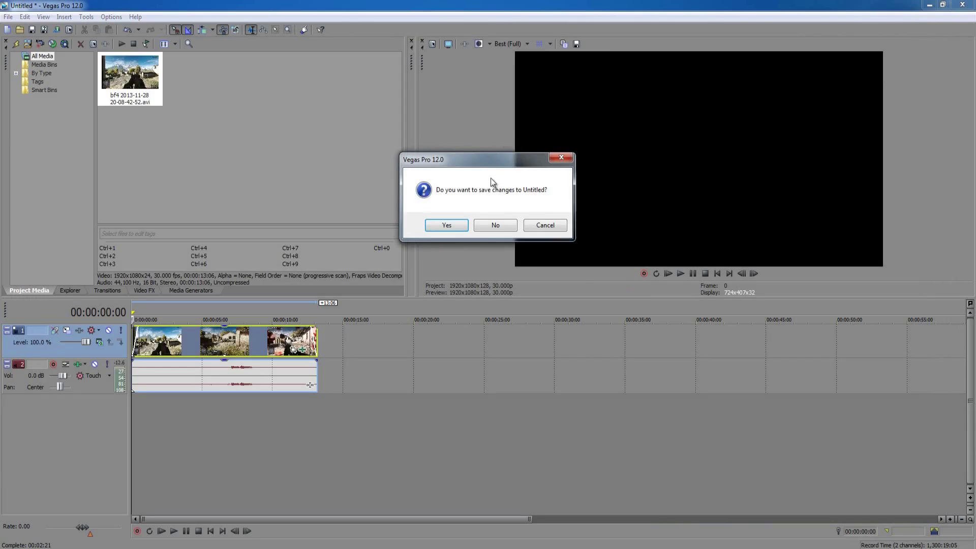
pyautogui.click(496, 221)
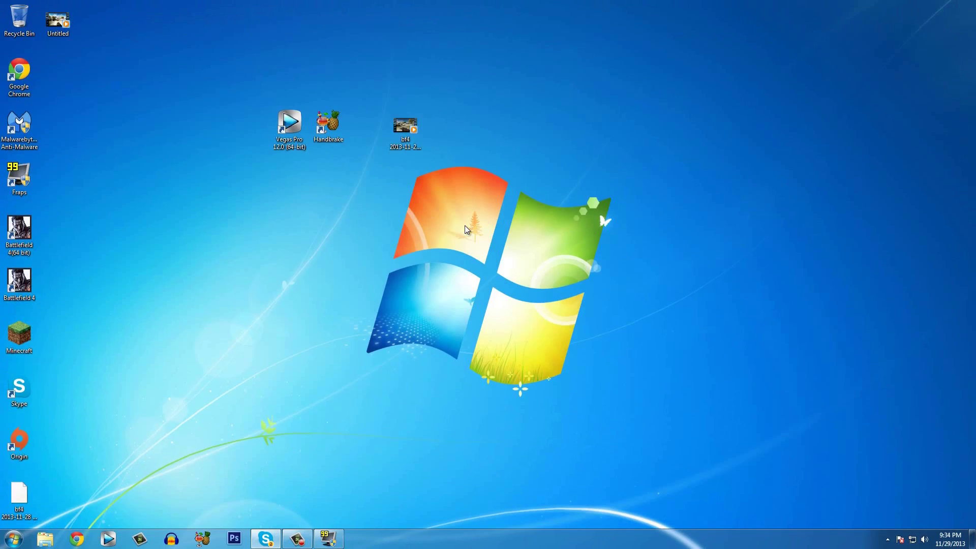
# - Empty the Recycle Bin with the original bf4 clip and place the Untitled video beside the Handbrake shortcut on the desktop
pyautogui.moveTo(74, 92); pyautogui.dragTo(301, 205)
pyautogui.moveTo(379, 196); pyautogui.dragTo(377, 194)
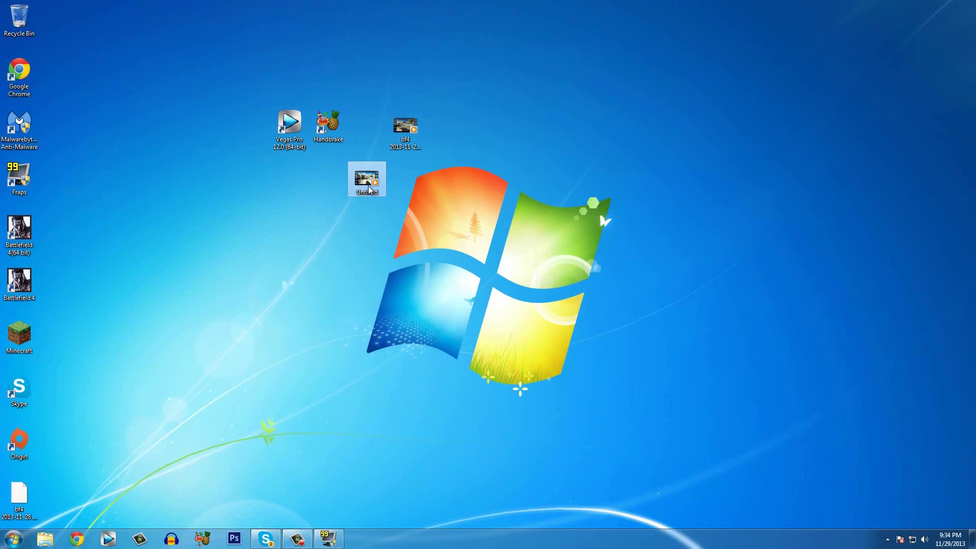
pyautogui.rightClick(18, 20)
pyautogui.click(35, 39)
pyautogui.click(527, 299)
pyautogui.moveTo(367, 180)
pyautogui.mouseDown()
pyautogui.moveTo(371, 158)
pyautogui.moveTo(377, 170)
pyautogui.mouseUp()
# - Check the rendered Untitled video's file size in its properties and close them
pyautogui.rightClick(363, 129)
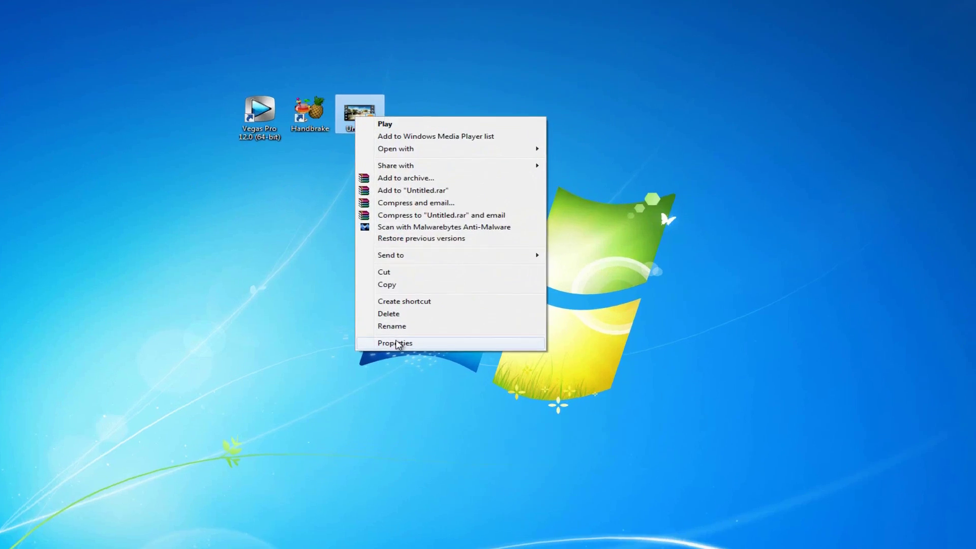
pyautogui.click(396, 332)
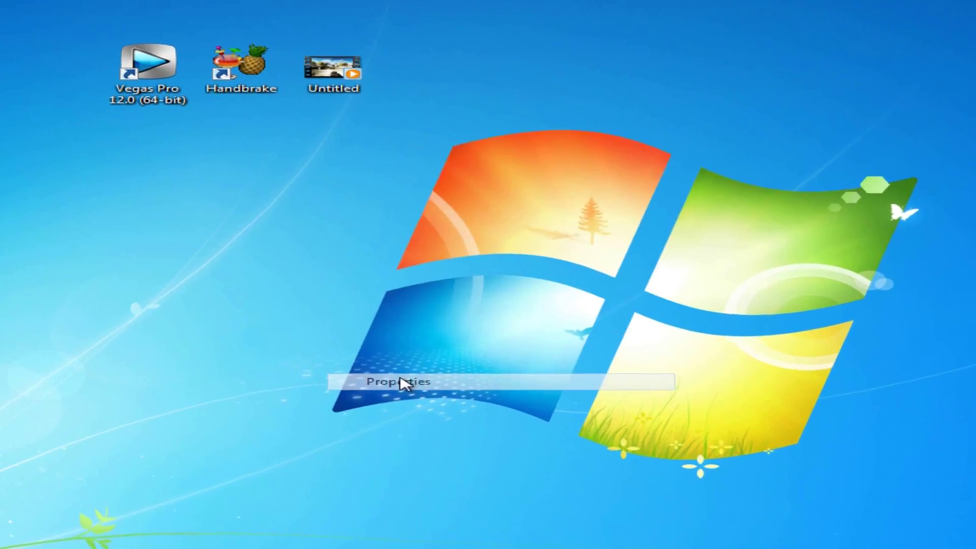
pyautogui.moveTo(467, 241); pyautogui.dragTo(534, 243)
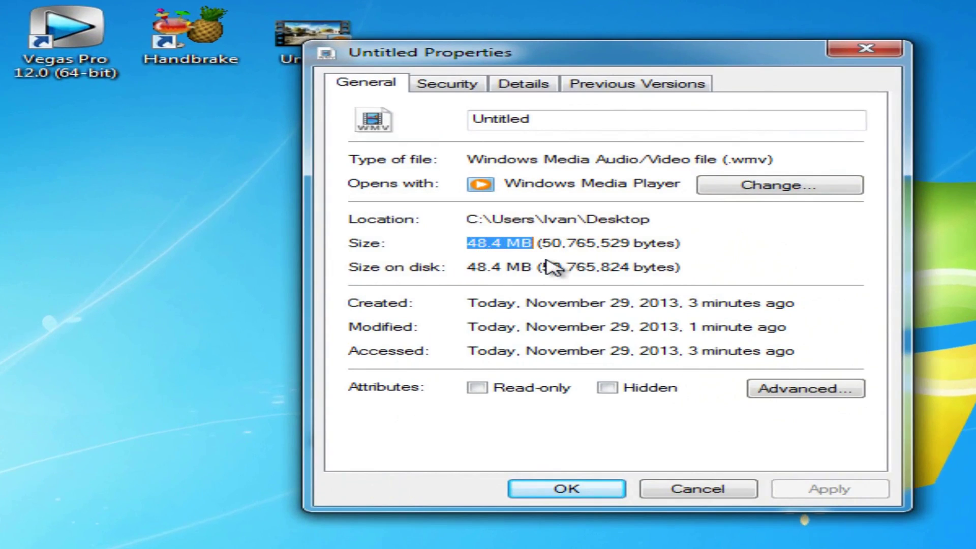
pyautogui.click(501, 246)
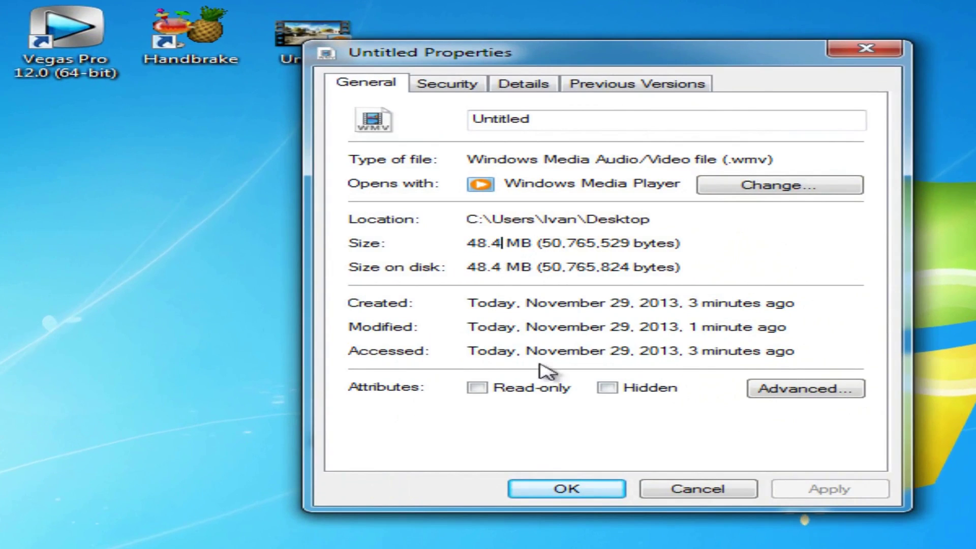
pyautogui.click(554, 500)
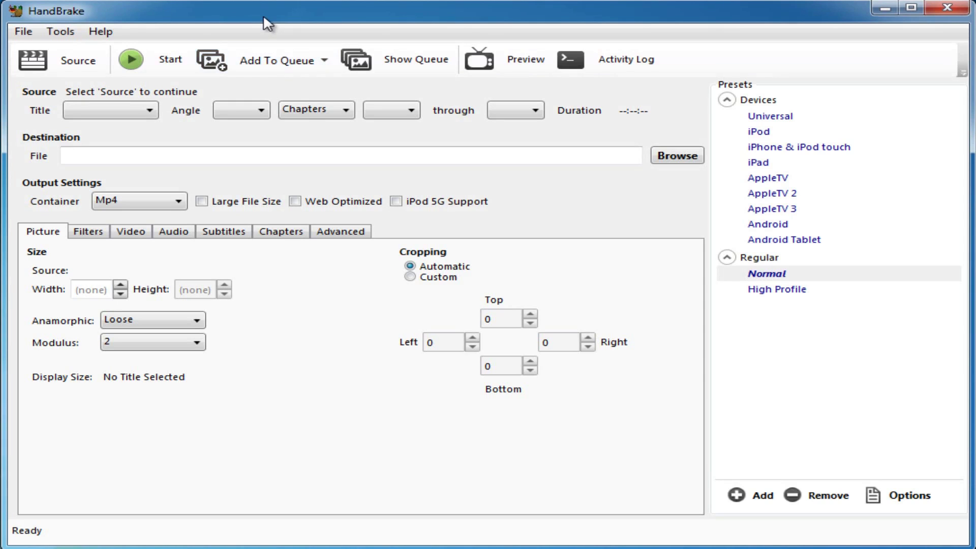
# - Open the Untitled video from the desktop as the source file in HandBrake
pyautogui.click(76, 61)
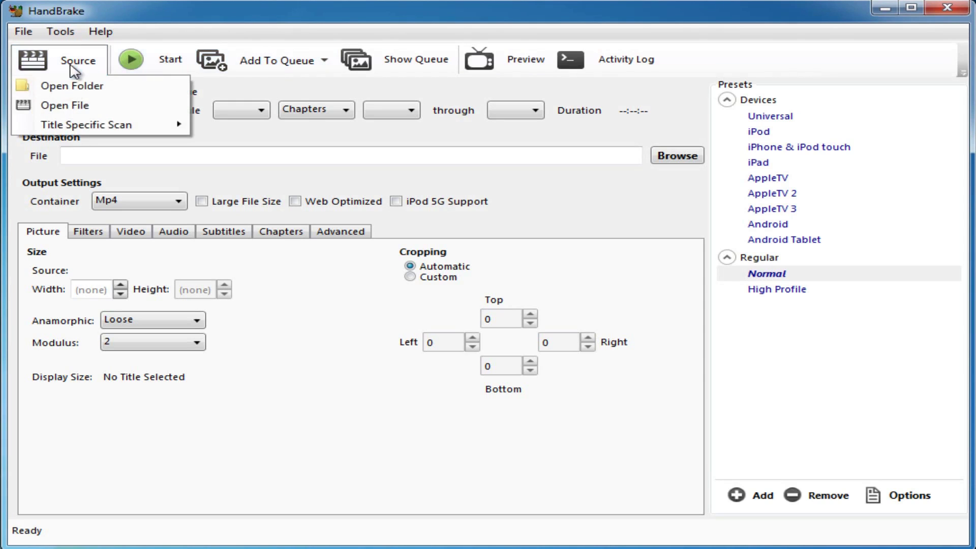
pyautogui.click(66, 107)
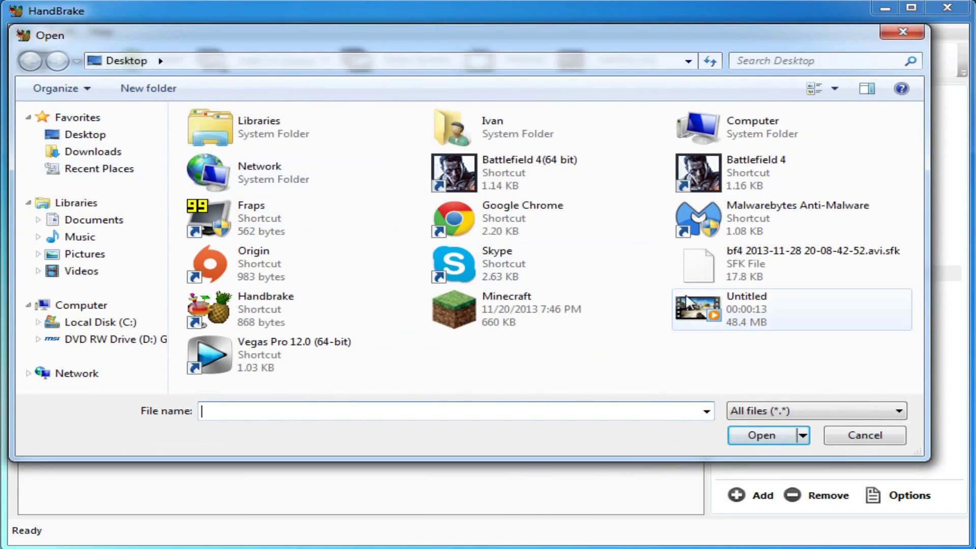
pyautogui.click(691, 305)
pyautogui.click(770, 437)
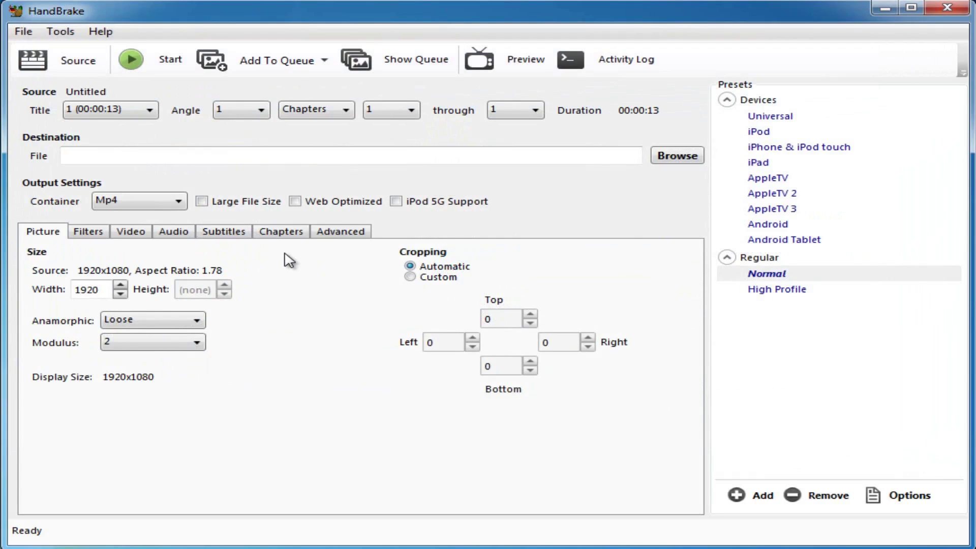
# - Set the destination to "youtube video.mp4" on the Desktop, run the encode with the Normal preset and close HandBrake once it finishes
pyautogui.click(681, 158)
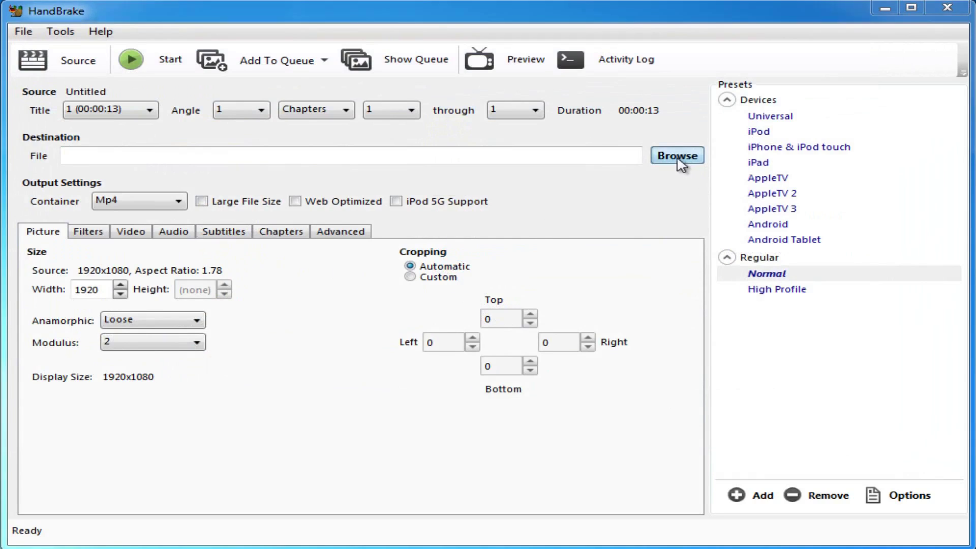
pyautogui.click(224, 377)
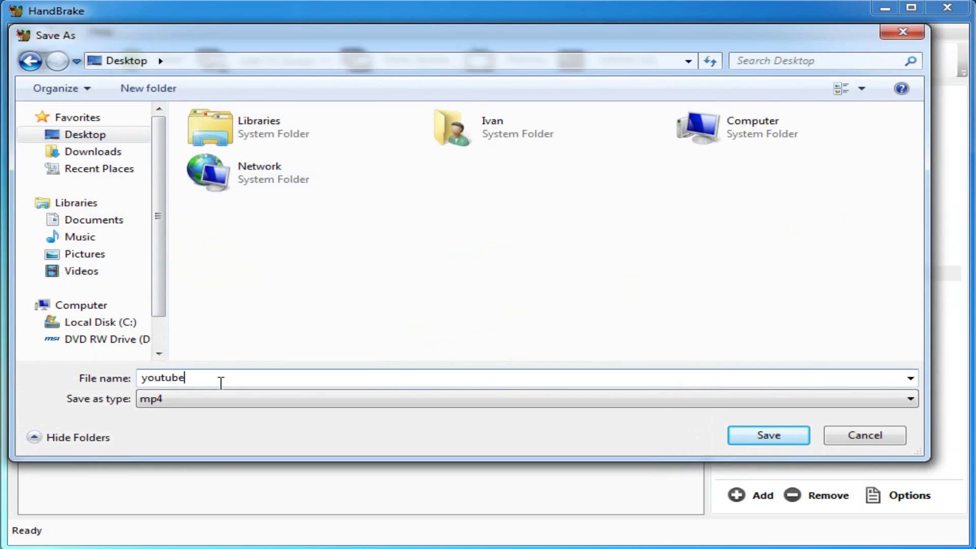
pyautogui.click(747, 440)
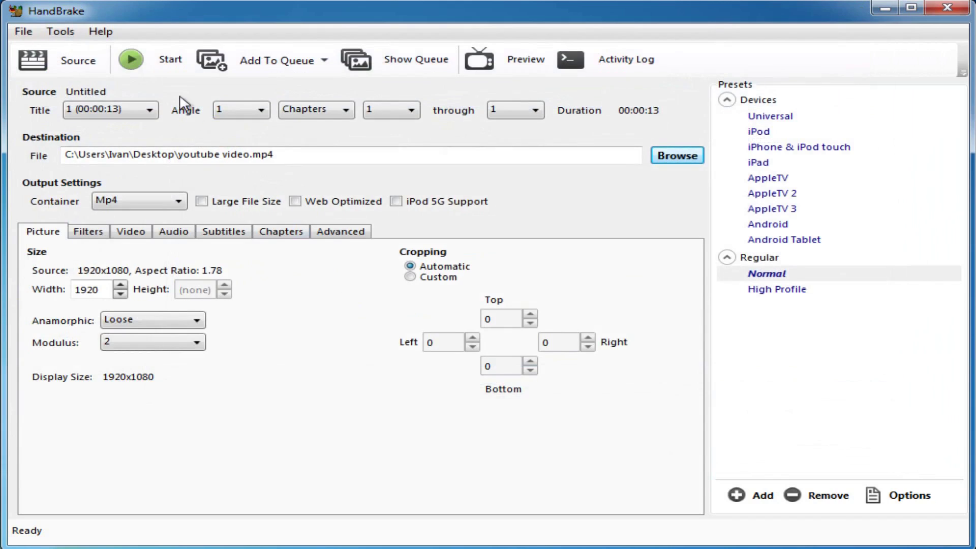
pyautogui.click(156, 65)
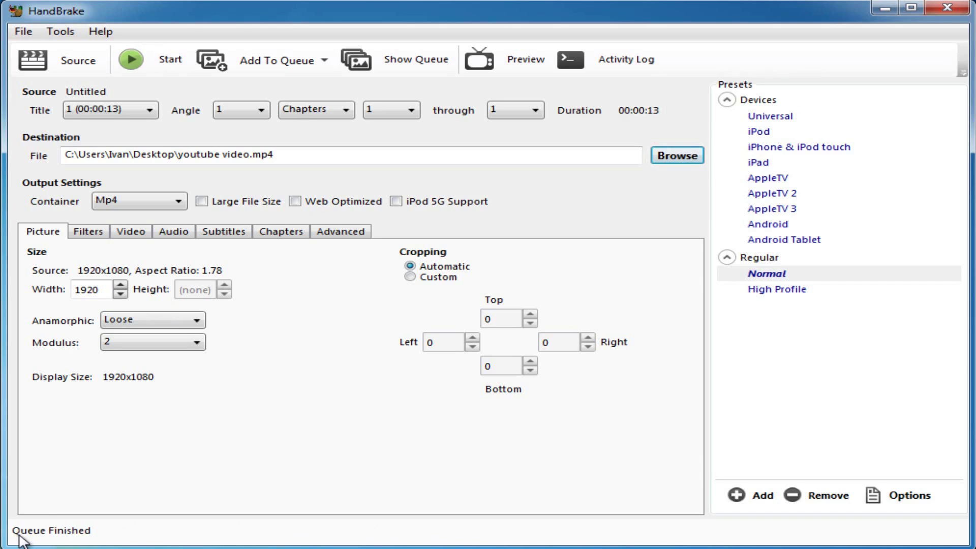
pyautogui.click(946, 7)
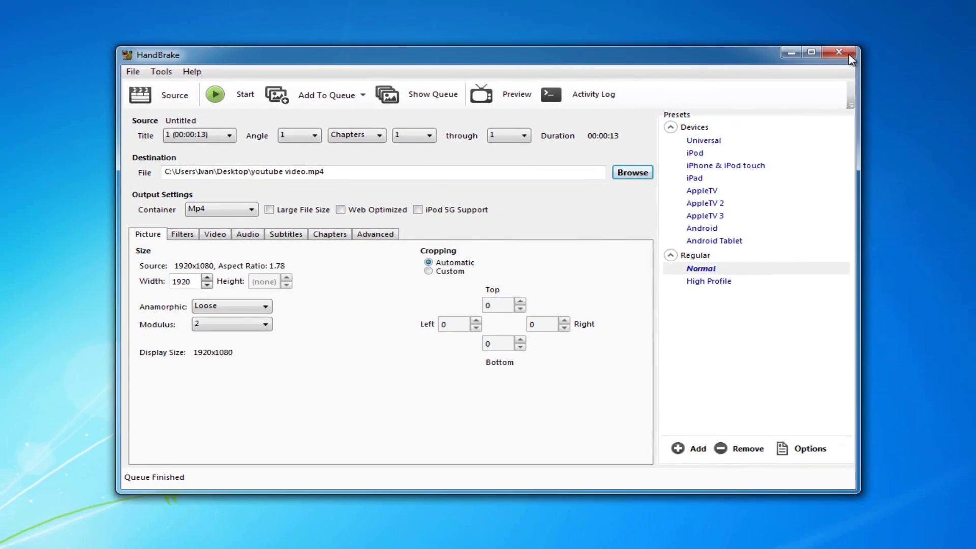
# - Place the youtube video beside the Untitled video on the desktop, play it briefly and close the player
pyautogui.moveTo(58, 22); pyautogui.dragTo(403, 137)
pyautogui.doubleClick(405, 144)
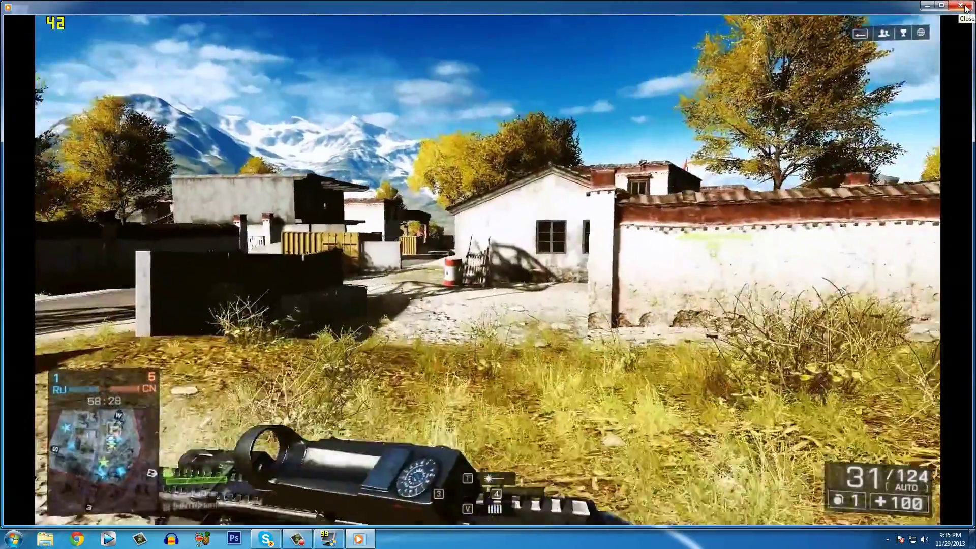
pyautogui.click(965, 7)
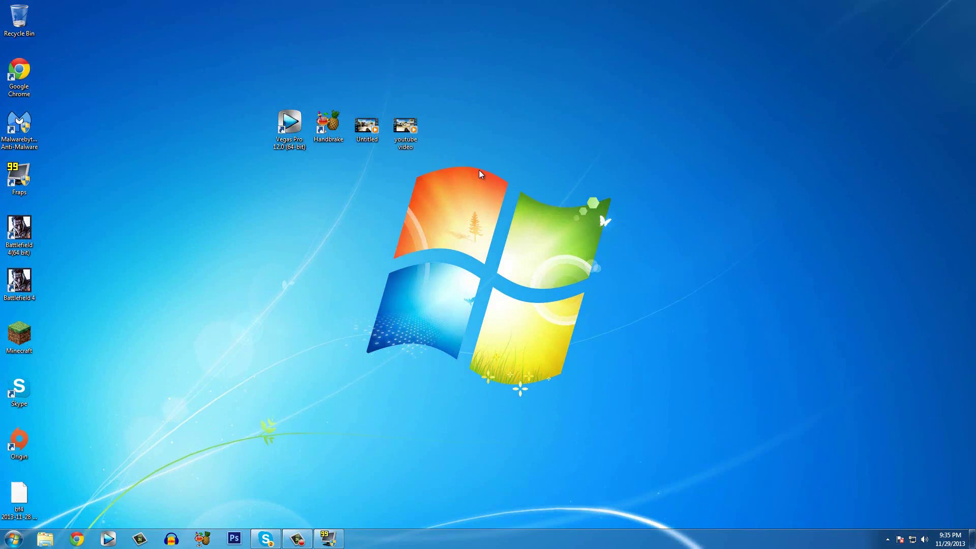
# - Delete the Untitled video from the desktop and move the youtube video into its place beside the Handbrake shortcut
pyautogui.rightClick(366, 135)
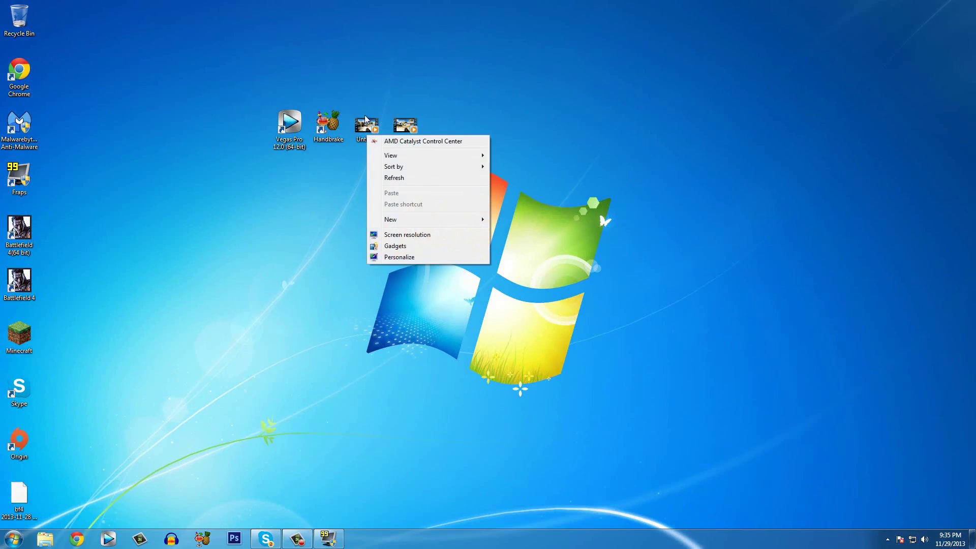
pyautogui.click(374, 133)
pyautogui.rightClick(369, 130)
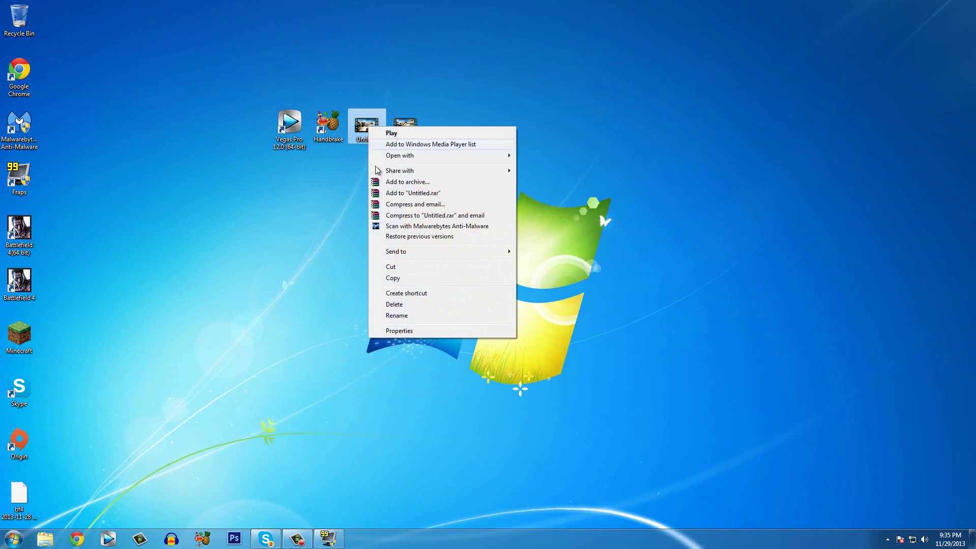
pyautogui.click(401, 303)
pyautogui.click(528, 295)
pyautogui.moveTo(405, 127); pyautogui.dragTo(368, 135)
# - Check the converted youtube video's file size in its properties and close them
pyautogui.rightClick(355, 114)
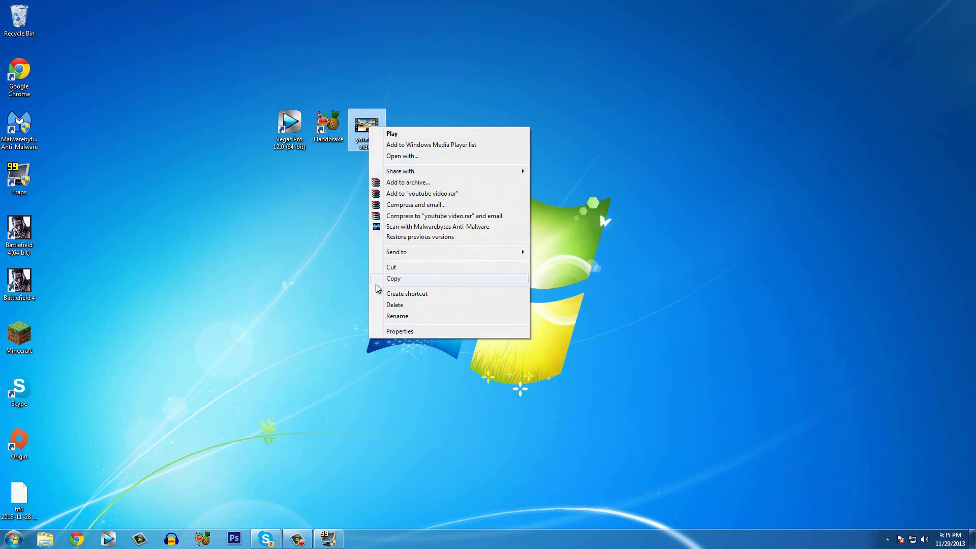
pyautogui.click(381, 329)
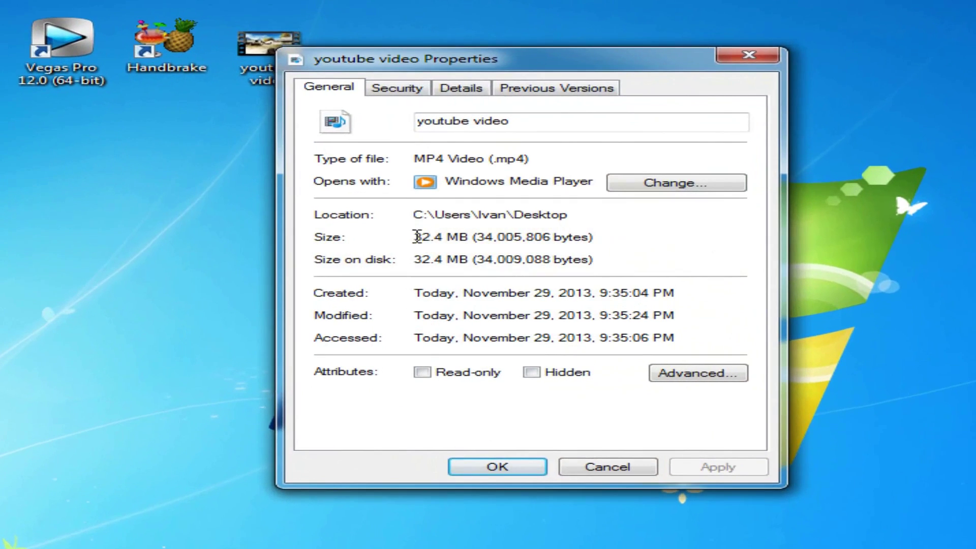
pyautogui.moveTo(417, 237); pyautogui.dragTo(468, 236)
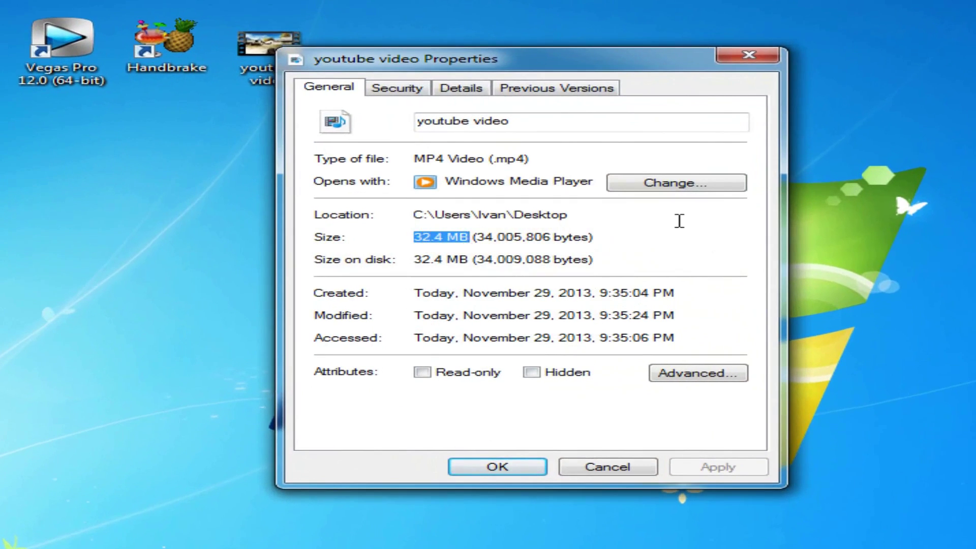
pyautogui.click(497, 468)
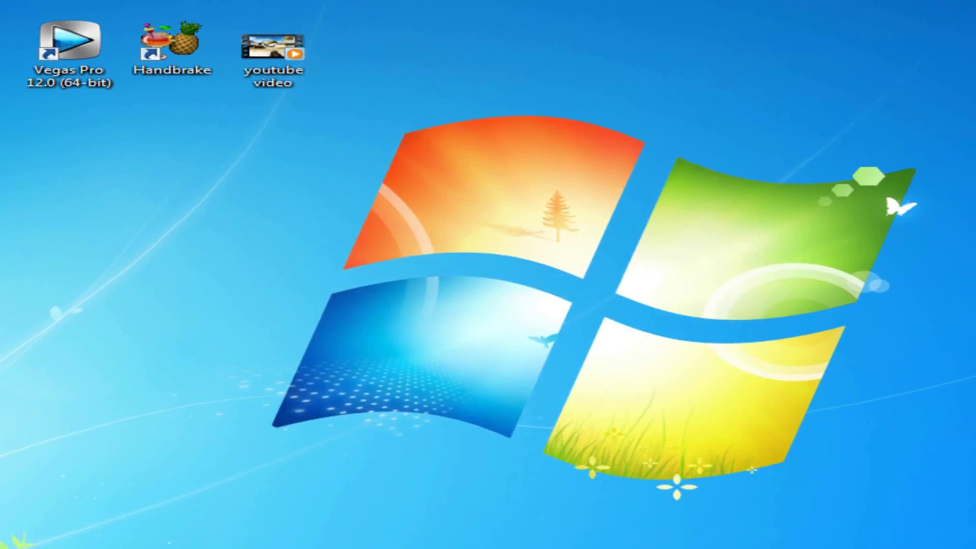
# - Empty the Recycle Bin with the deleted Untitled video
pyautogui.rightClick(21, 17)
pyautogui.click(86, 121)
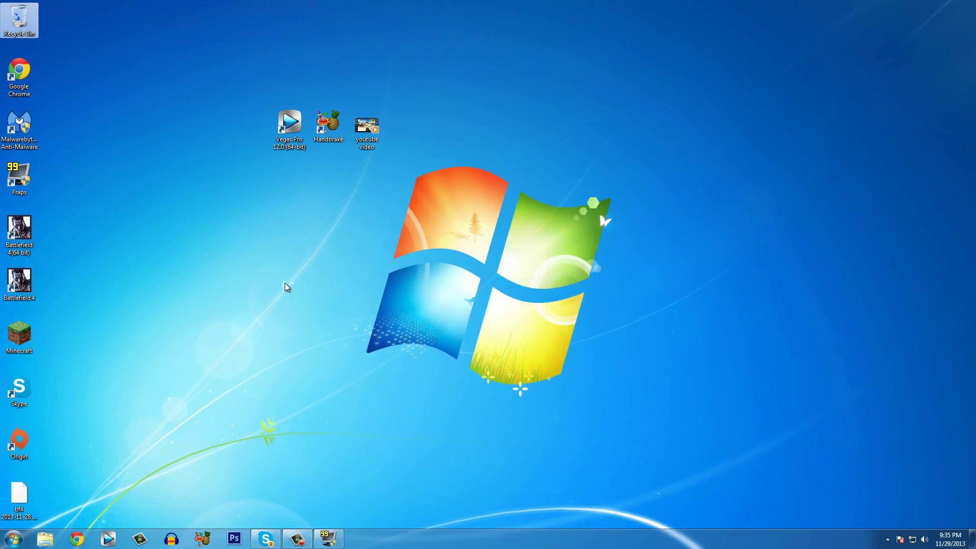